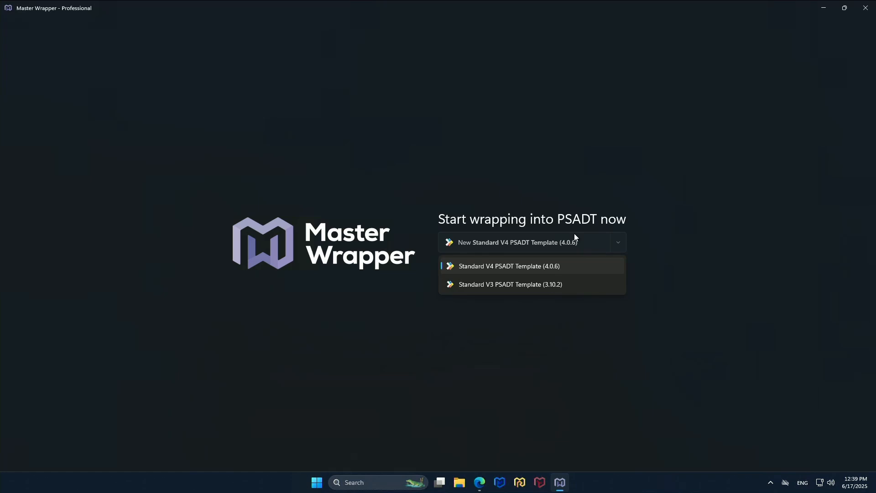
# - Create a package from the Standard V4 PSADT Template (4.0.6) and load its application data from masterpackager_25.4.9272.msi
pyautogui.click(528, 269)
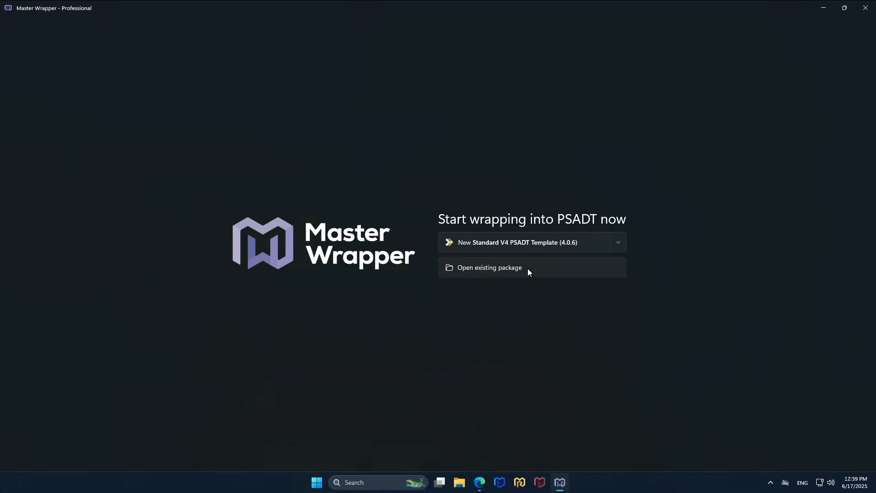
pyautogui.click(537, 243)
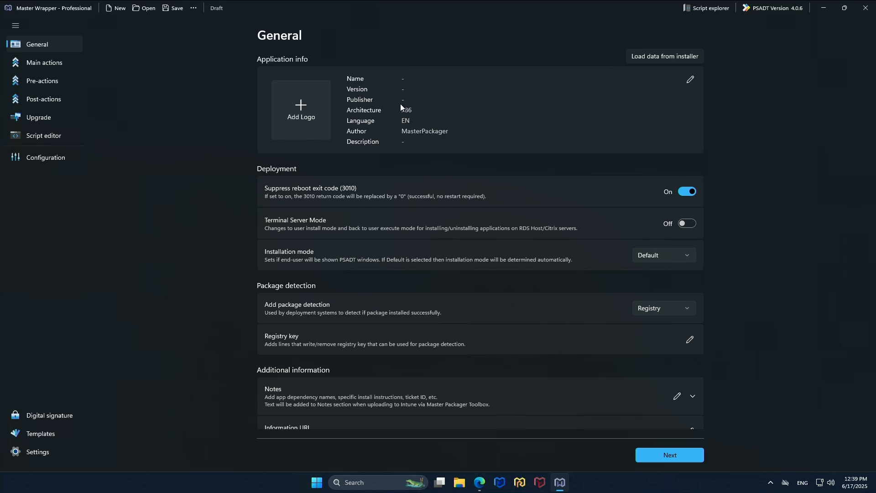
pyautogui.click(653, 56)
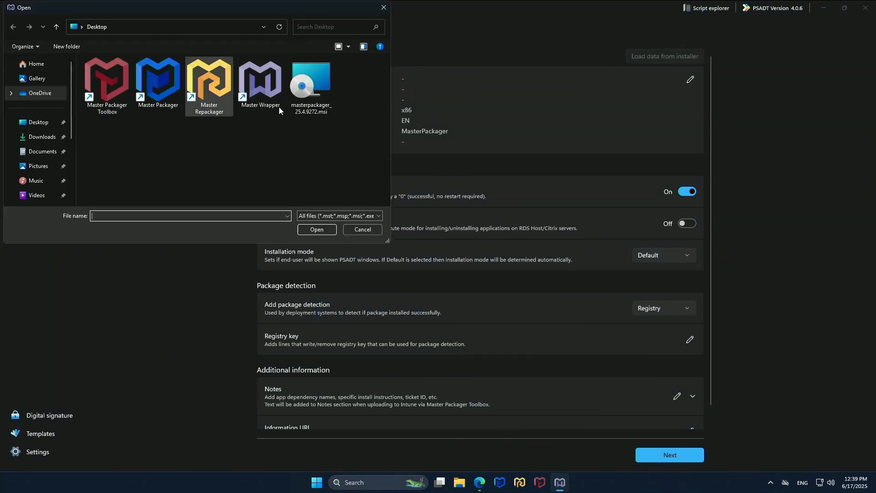
pyautogui.doubleClick(307, 89)
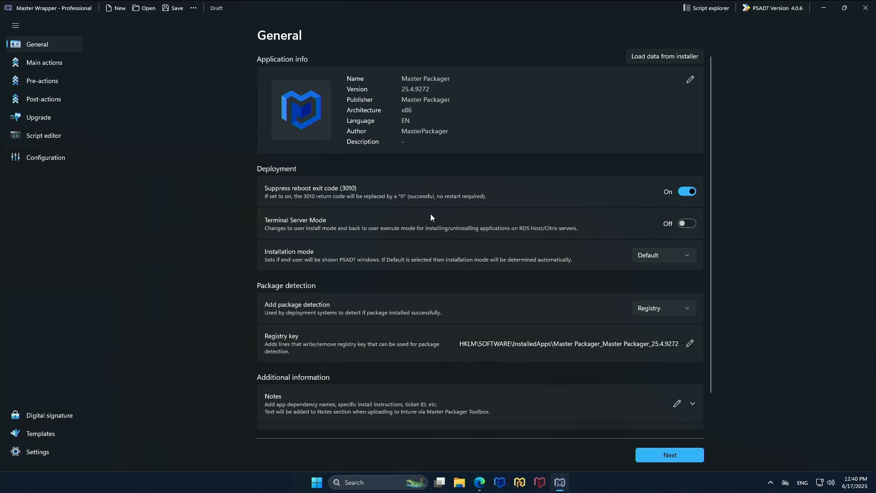
# - Add the note "My notes" to the package's additional information and save it
pyautogui.scroll(-1, 431, 218)
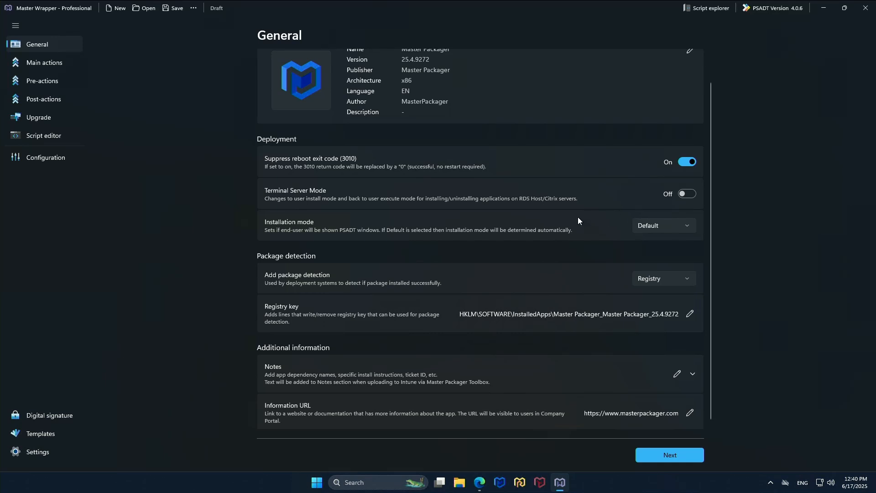
pyautogui.scroll(-1, 578, 218)
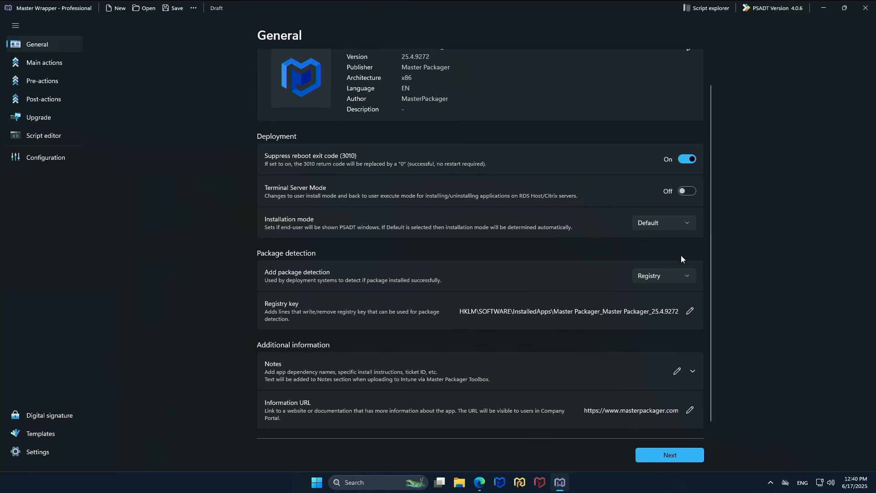
pyautogui.click(668, 276)
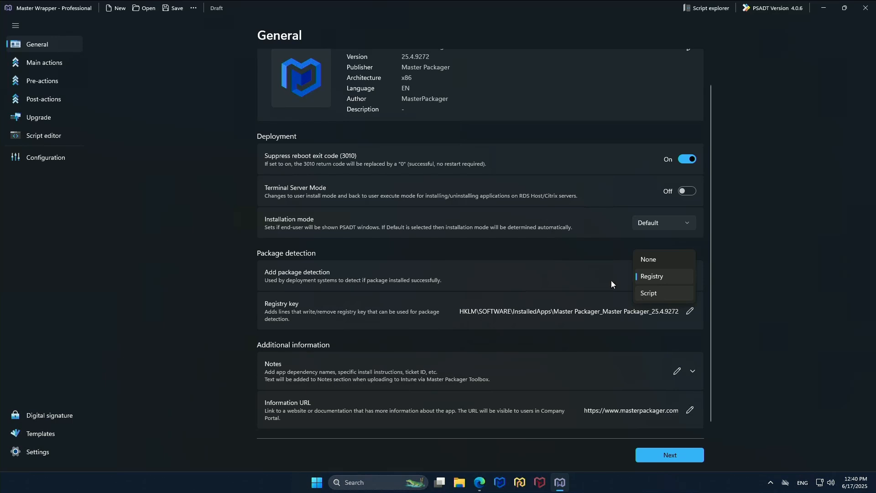
pyautogui.click(519, 248)
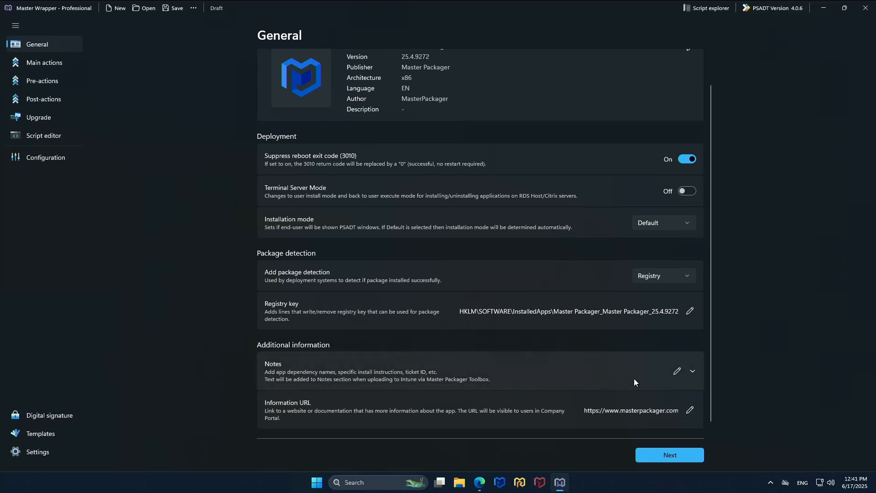
pyautogui.click(675, 371)
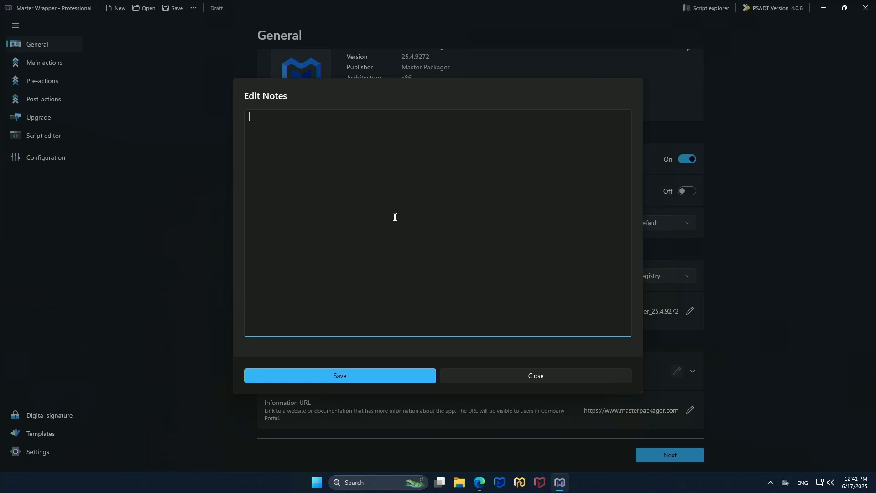
pyautogui.write('My notes')
pyautogui.click(350, 368)
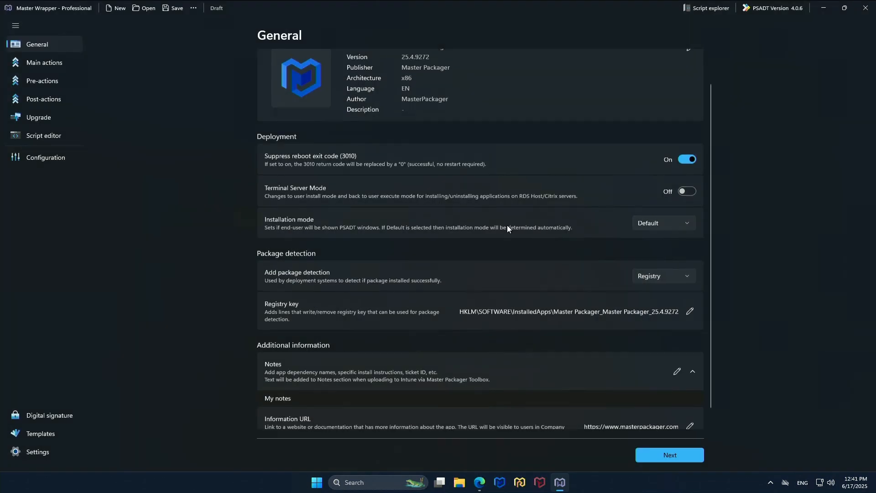
# - Set the description in the application info to "Application to package" and save it
pyautogui.scroll(1, 508, 226)
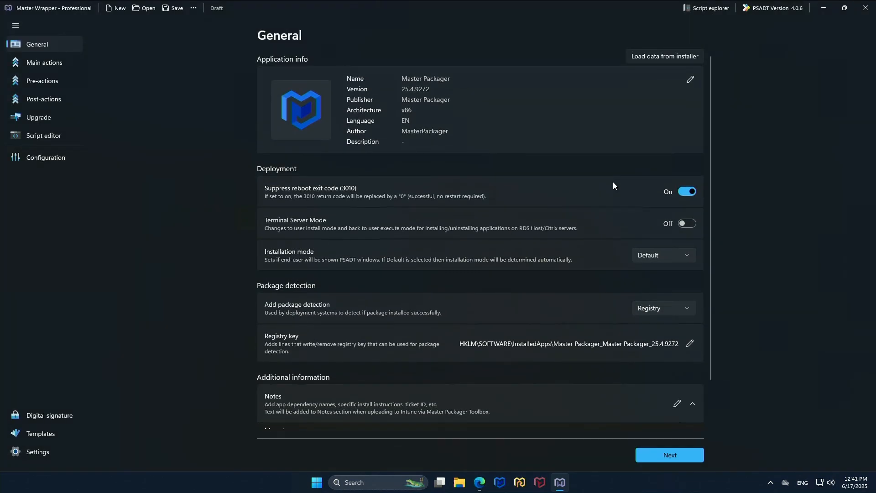
pyautogui.click(690, 79)
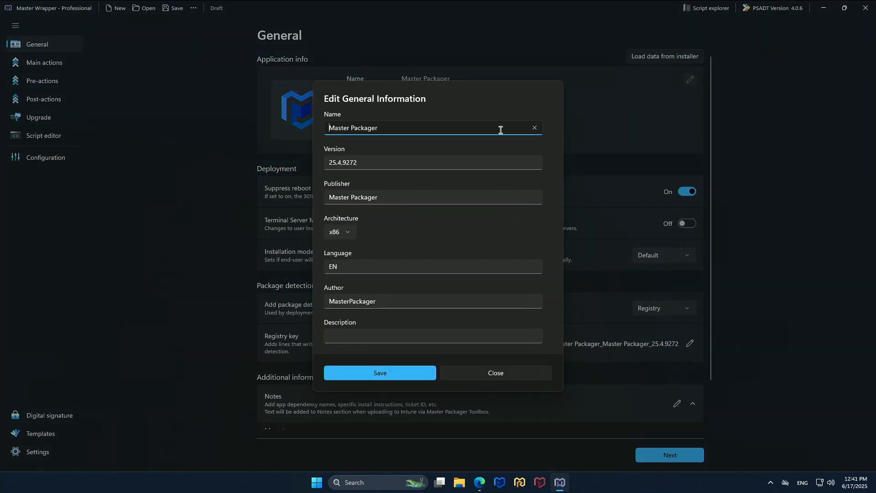
pyautogui.click(355, 338)
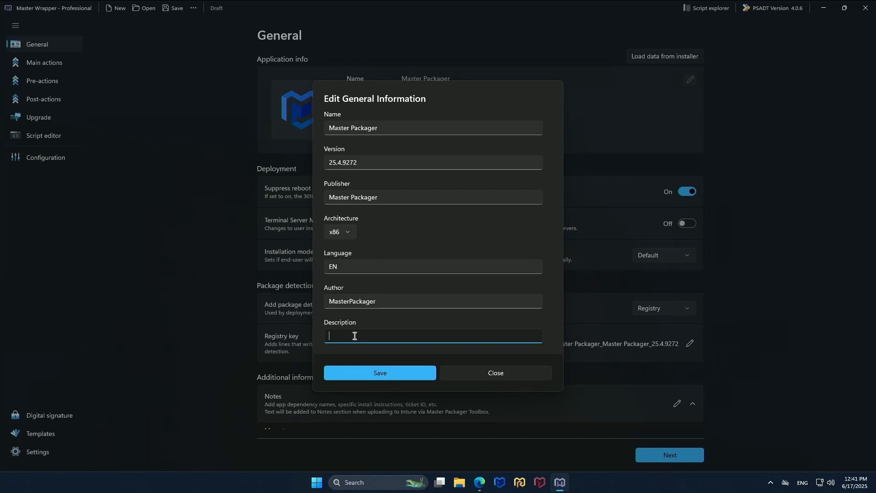
pyautogui.write('Application to package')
pyautogui.click(364, 381)
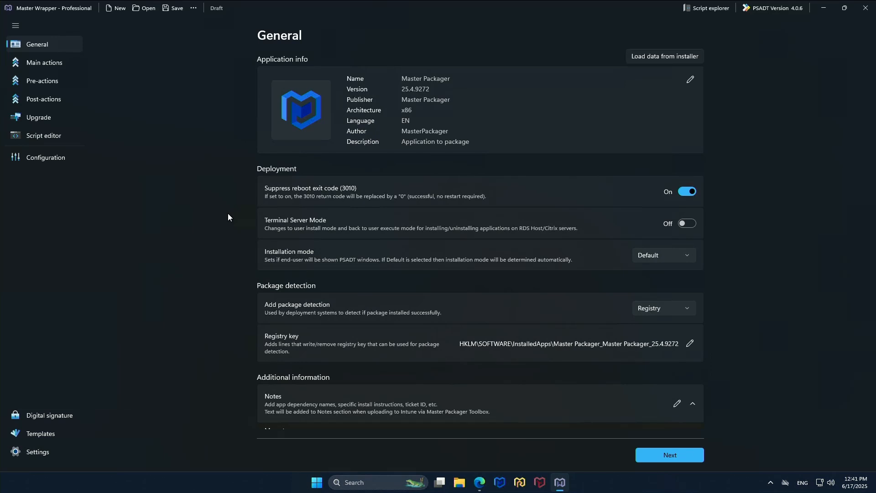
# - View the package's main actions, collapsing the Uninstall and Repair sections to leave only the Install script expanded
pyautogui.click(59, 69)
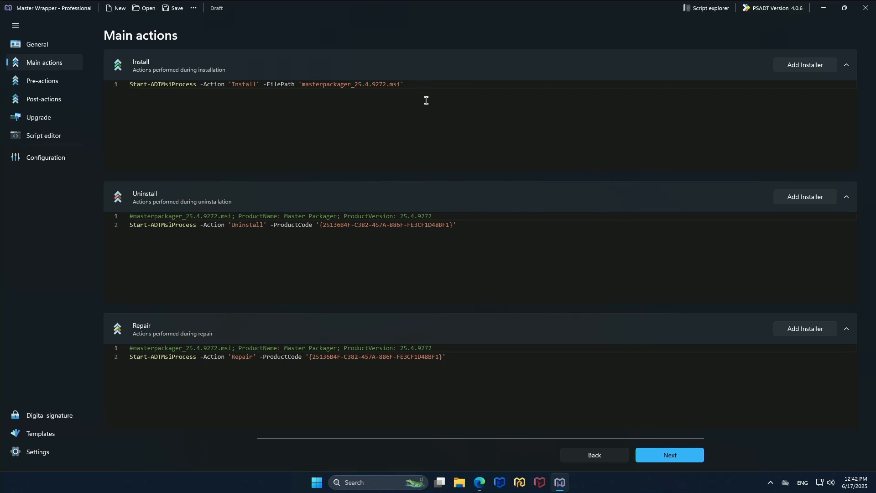
pyautogui.click(431, 188)
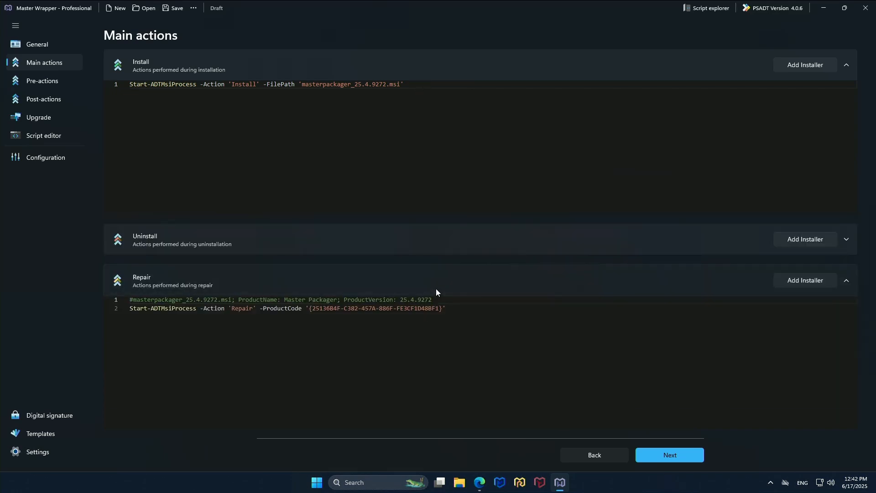
pyautogui.click(436, 288)
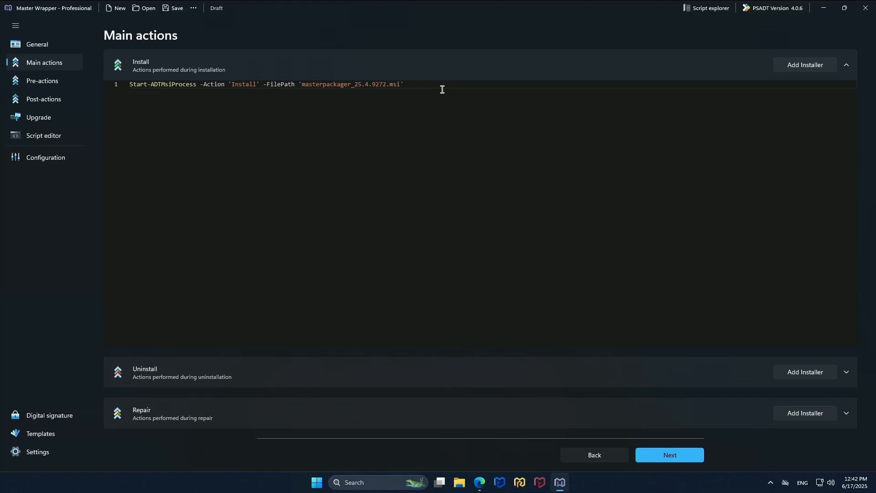
# - Try the command suggestions for "start-adt" on a new line of the Install script and erase the entered text
pyautogui.click(431, 87)
pyautogui.press('Return')
pyautogui.write('start-adt')
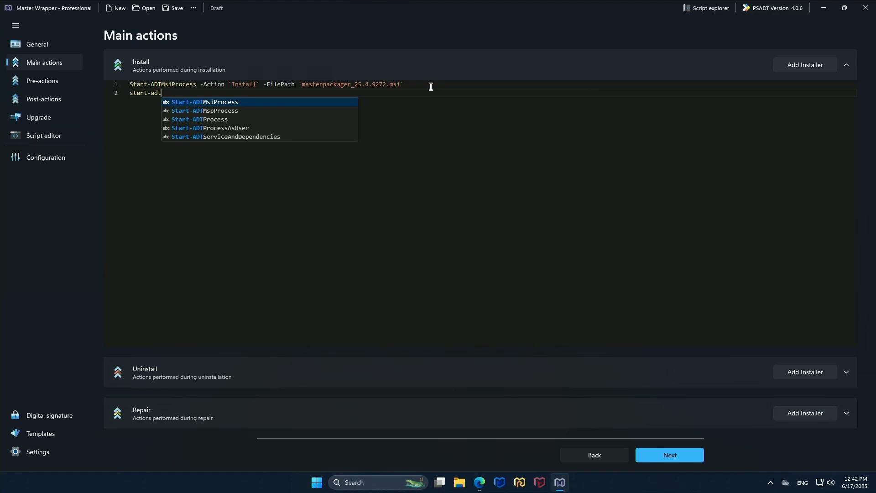
pyautogui.press('Down')
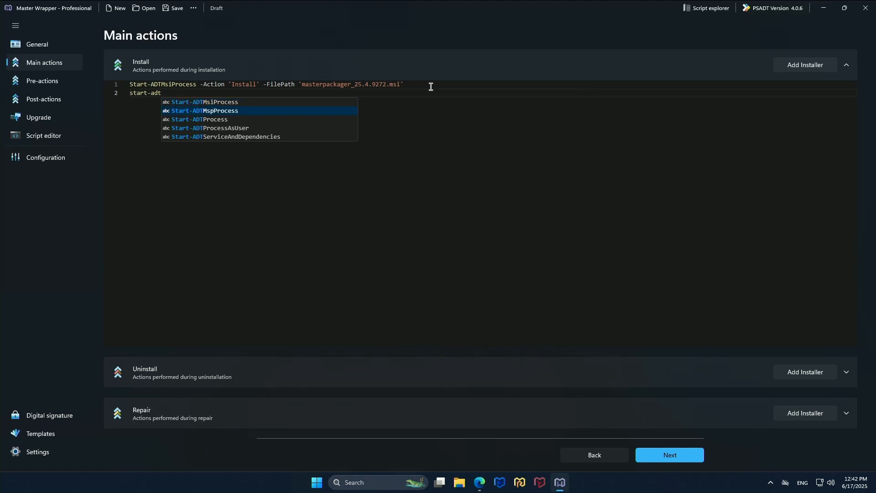
pyautogui.press('Down')
pyautogui.press('BackSpace')
pyautogui.press('BackSpace')
pyautogui.press('BackSpace')
pyautogui.press('BackSpace')
pyautogui.press('BackSpace')
pyautogui.press('BackSpace')
pyautogui.press('BackSpace')
pyautogui.press('BackSpace')
pyautogui.press('BackSpace')
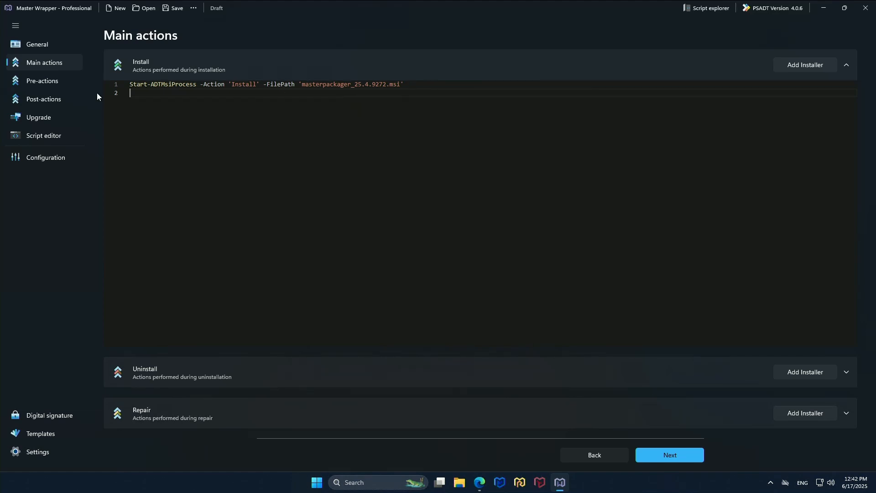
# - Examine the pre-installation settings in the pre-actions, with the Pre-uninstallation and Pre-repair sections collapsed
pyautogui.click(51, 79)
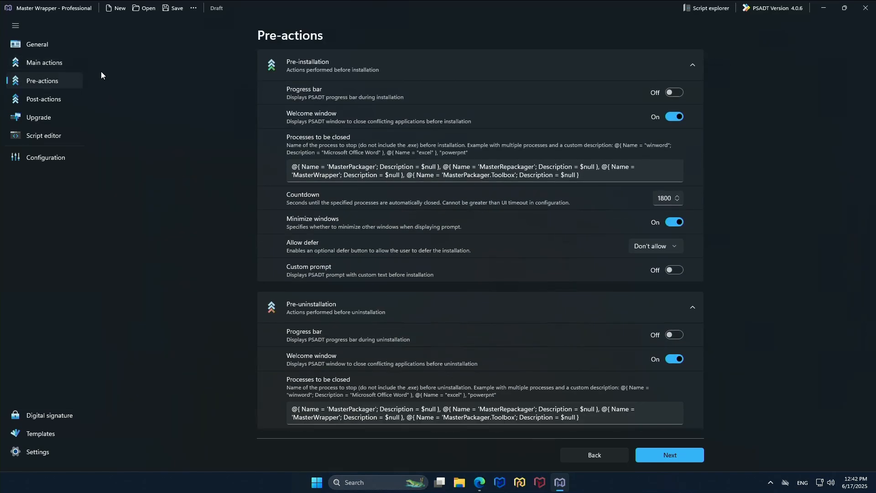
pyautogui.click(357, 309)
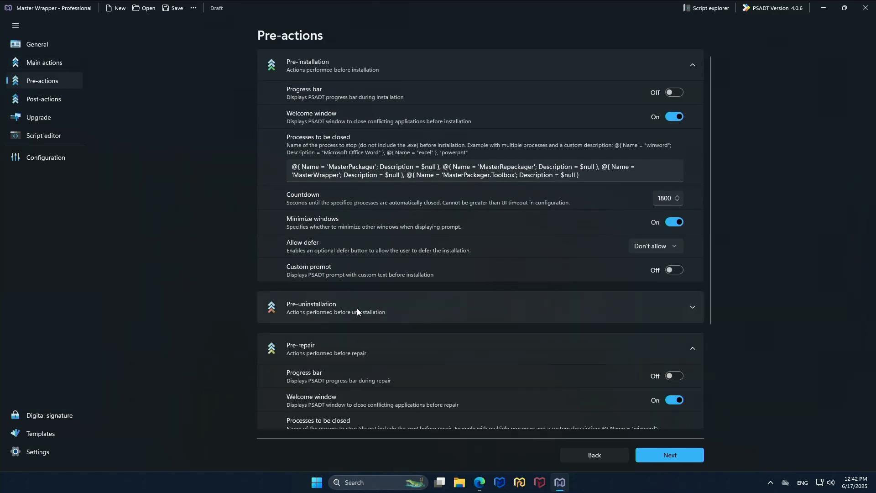
pyautogui.click(355, 343)
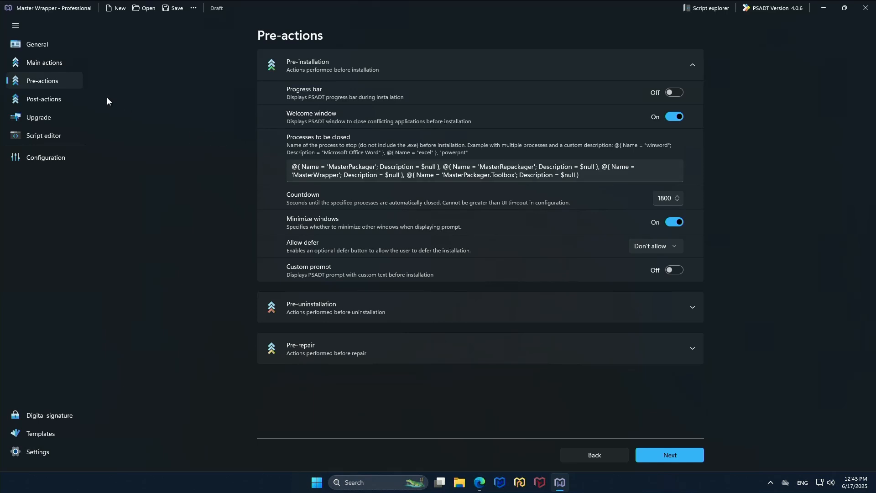
# - Enable the post-installation restart prompt together with its countdown to a forced restart
pyautogui.click(61, 98)
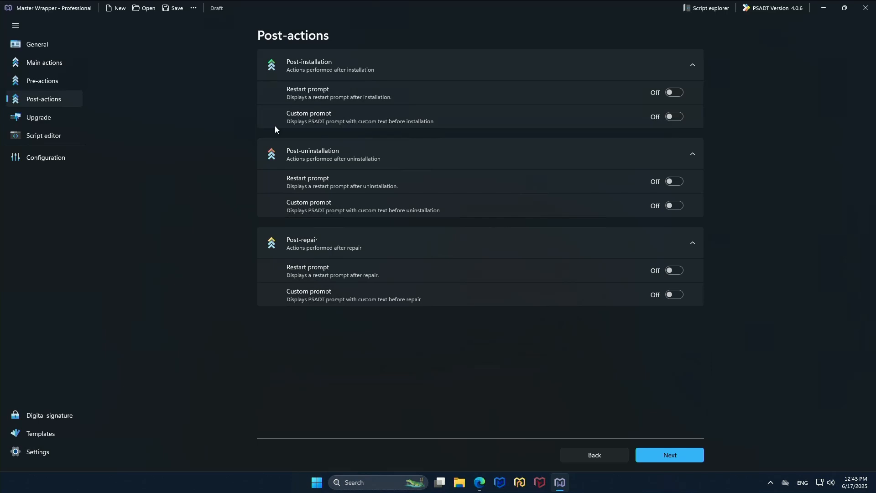
pyautogui.click(674, 92)
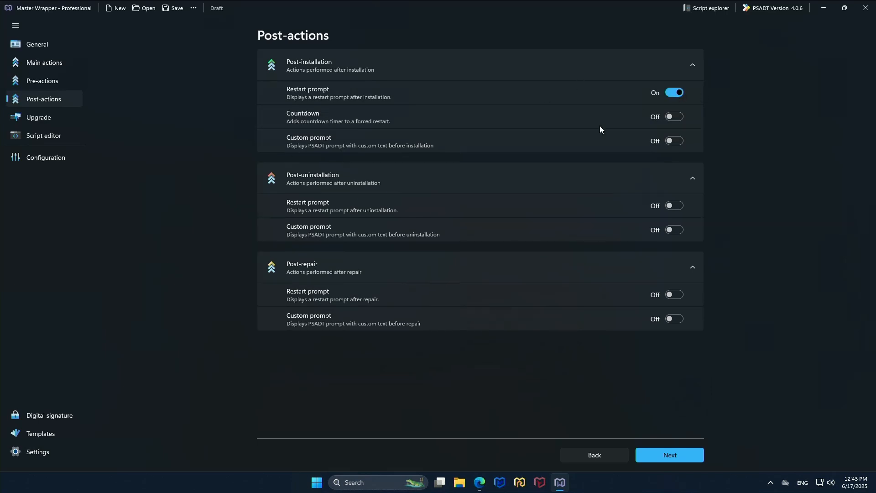
pyautogui.click(682, 117)
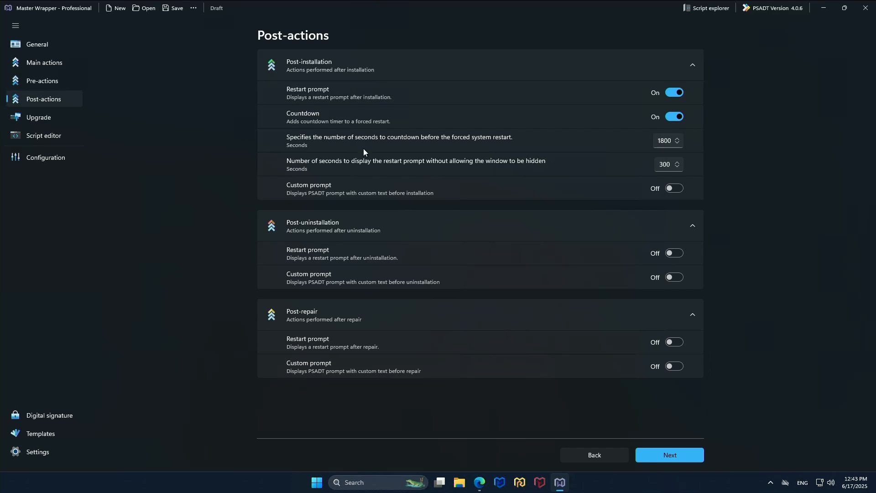
# - Add an upgrade action that removes MSI applications by product name, filled in from the Master Packager MSI
pyautogui.click(49, 114)
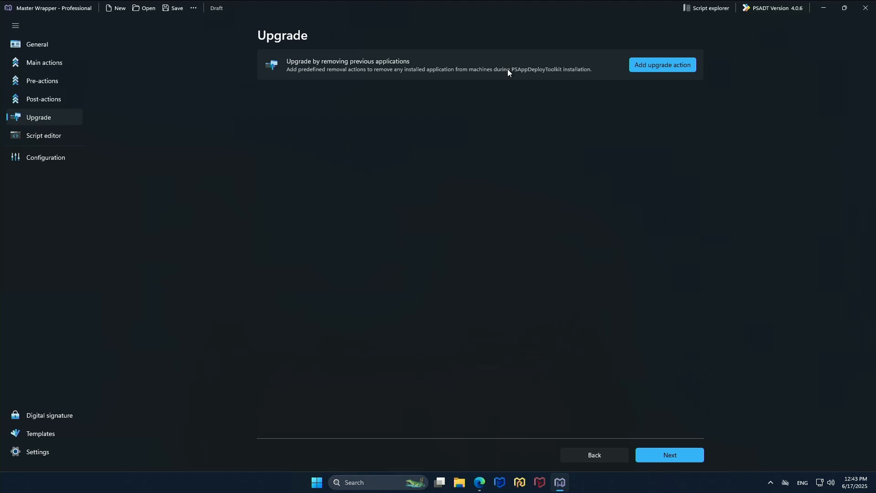
pyautogui.click(662, 68)
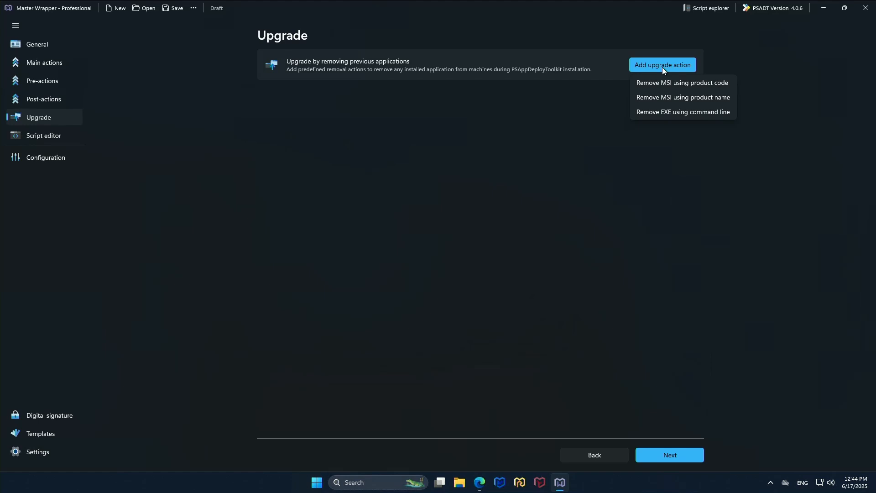
pyautogui.click(657, 97)
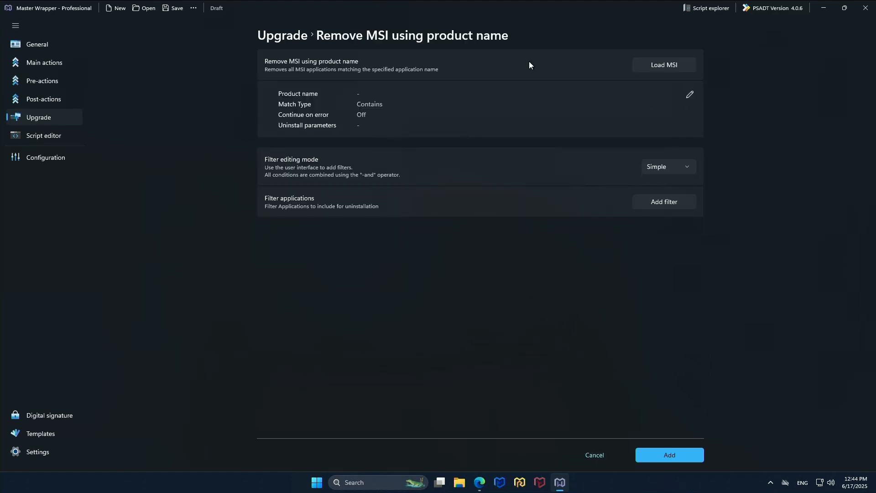
pyautogui.click(651, 64)
pyautogui.doubleClick(100, 89)
pyautogui.click(671, 457)
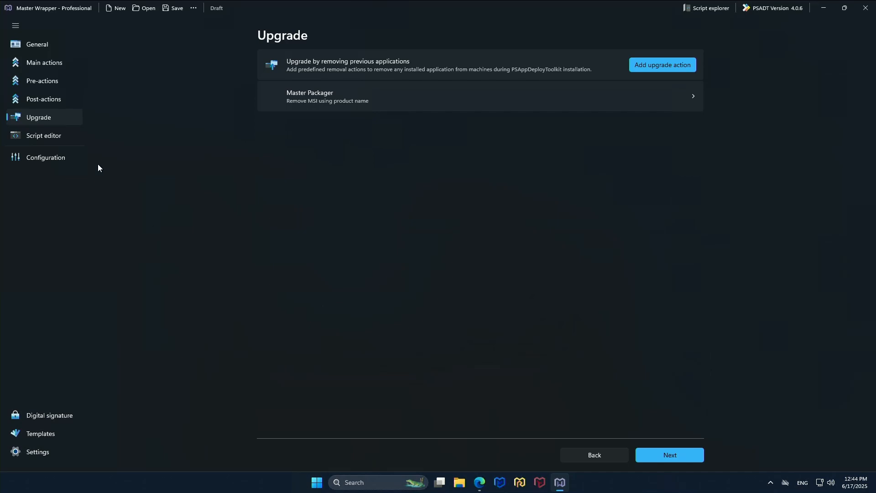
# - Examine the generated deployment script from its Variables section through the Pre-Install and Install sections
pyautogui.click(61, 139)
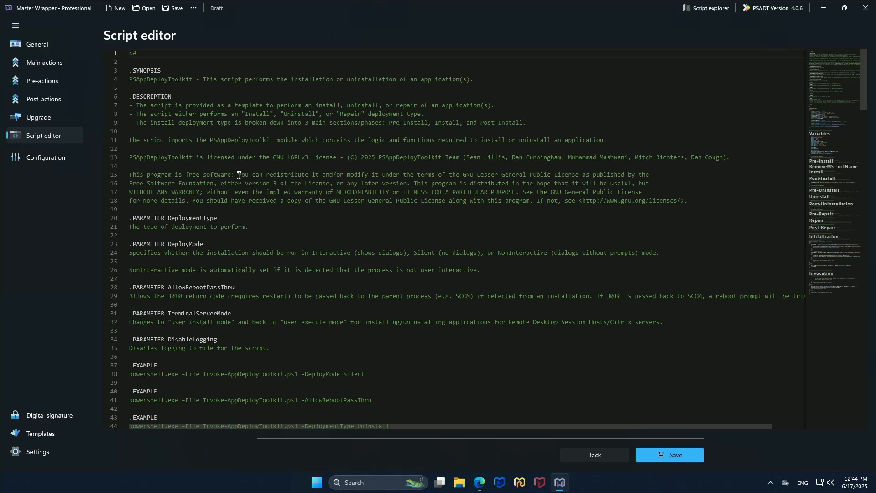
pyautogui.click(833, 144)
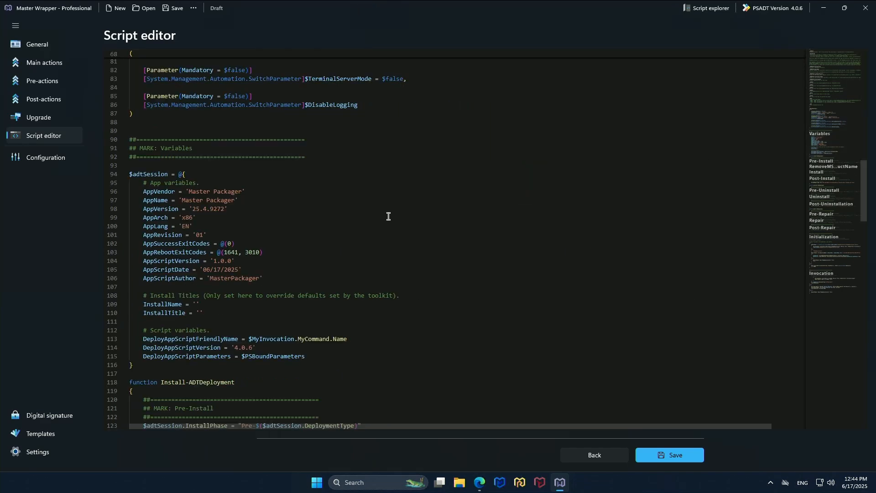
pyautogui.scroll(-1, 389, 216)
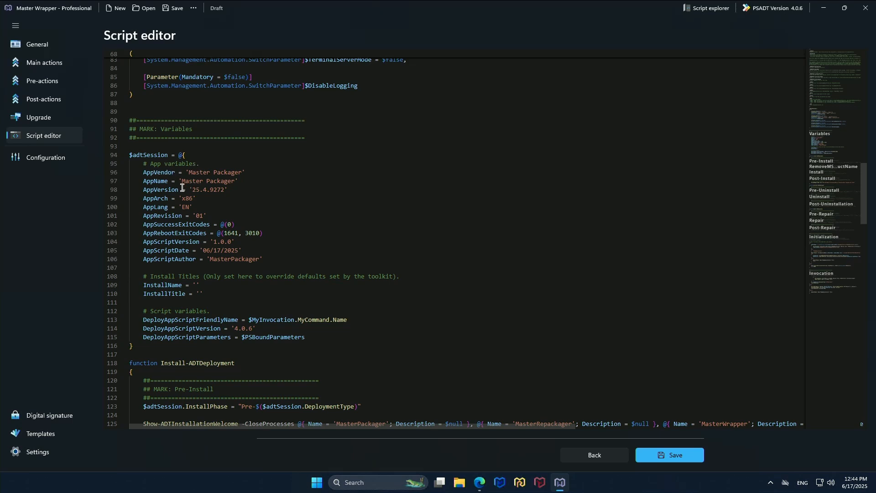
pyautogui.scroll(-3, 292, 231)
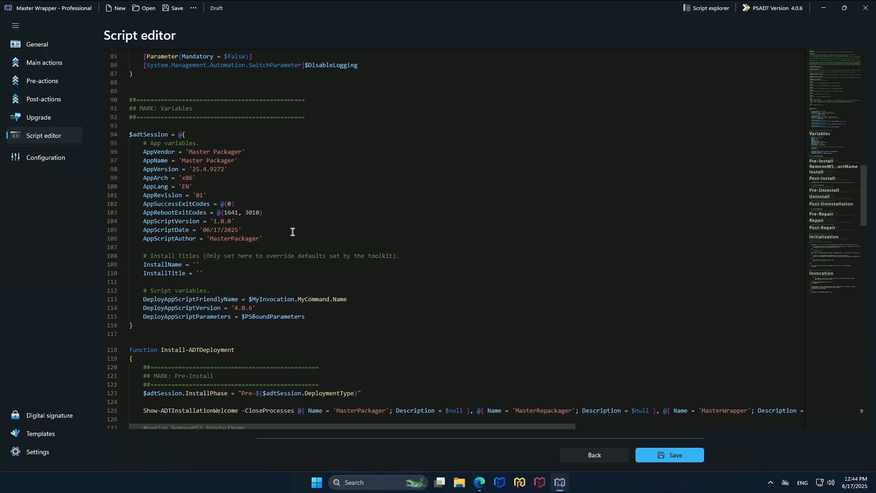
pyautogui.scroll(-8, 292, 232)
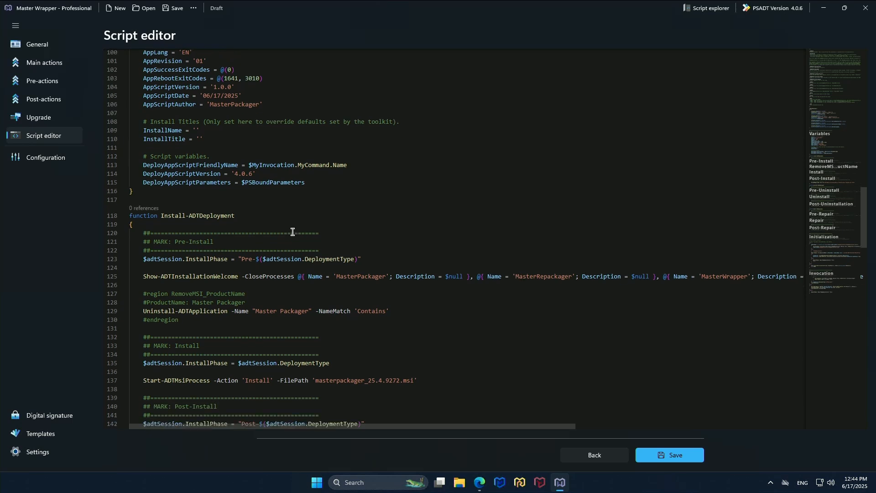
# - Convert 1.reg into registry commands with the Script explorer's builder, copying the install code and enabling Remove Keys for the uninstall code
pyautogui.scroll(-4, 186, 219)
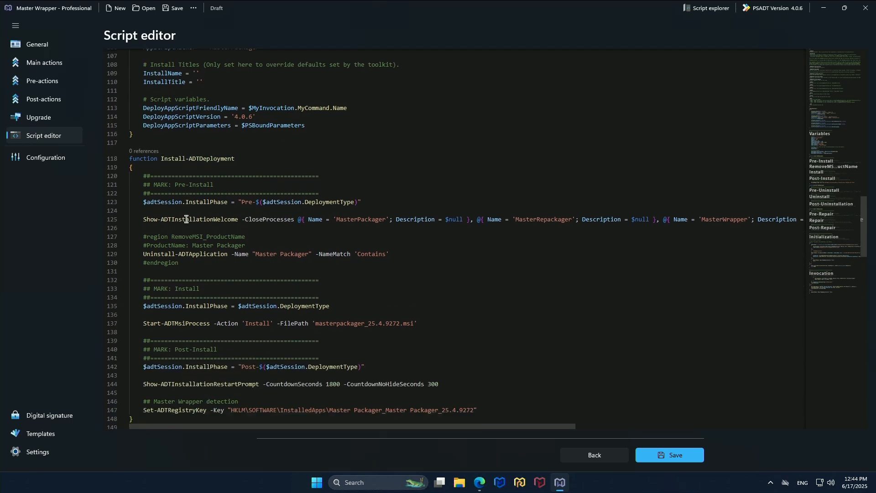
pyautogui.scroll(-3, 186, 219)
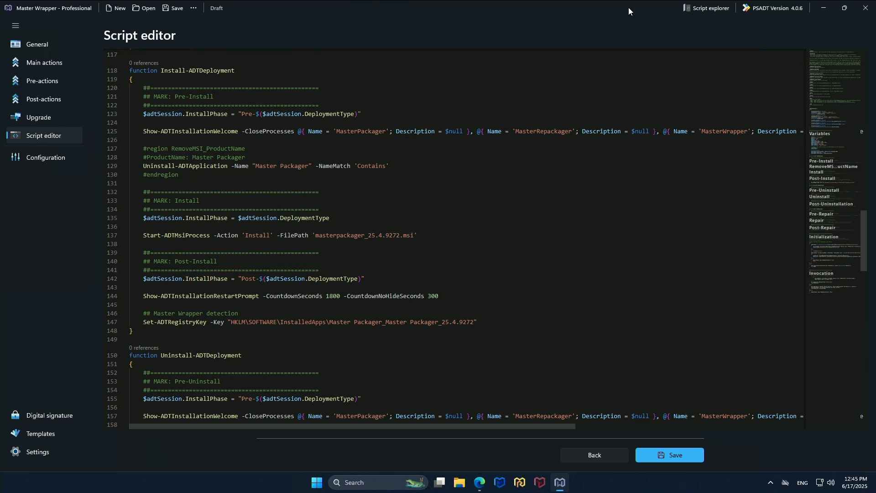
pyautogui.click(705, 13)
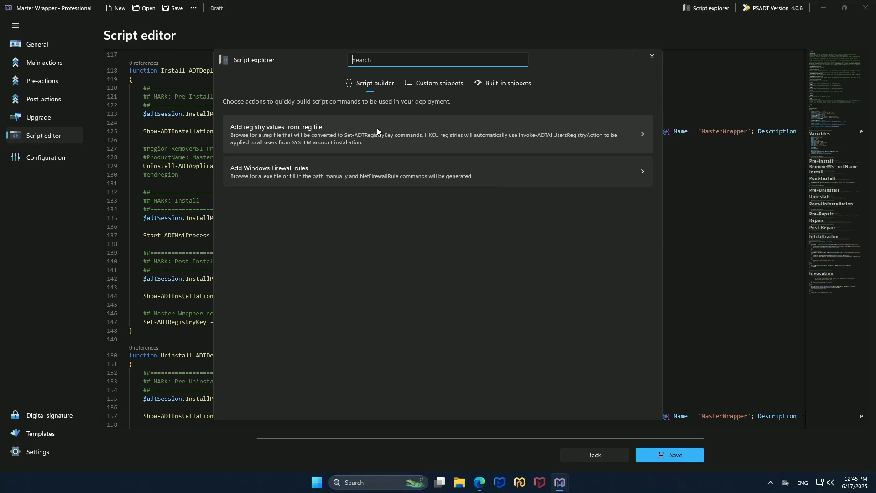
pyautogui.click(377, 128)
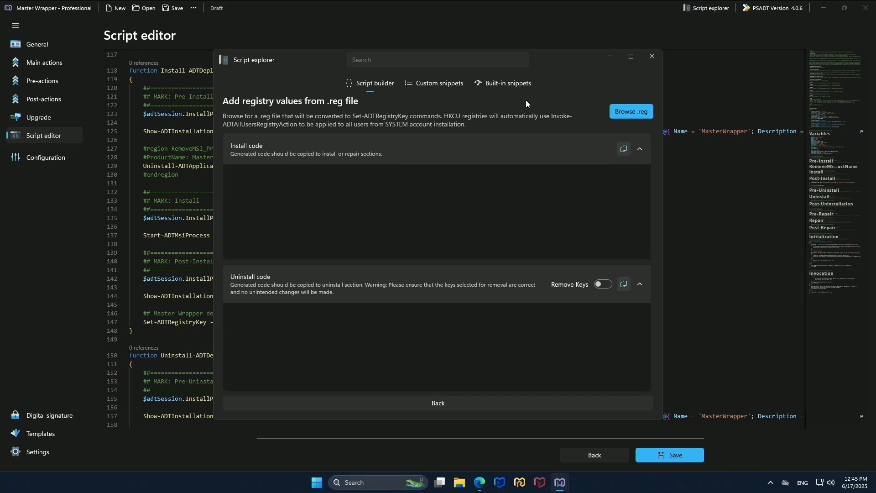
pyautogui.click(634, 110)
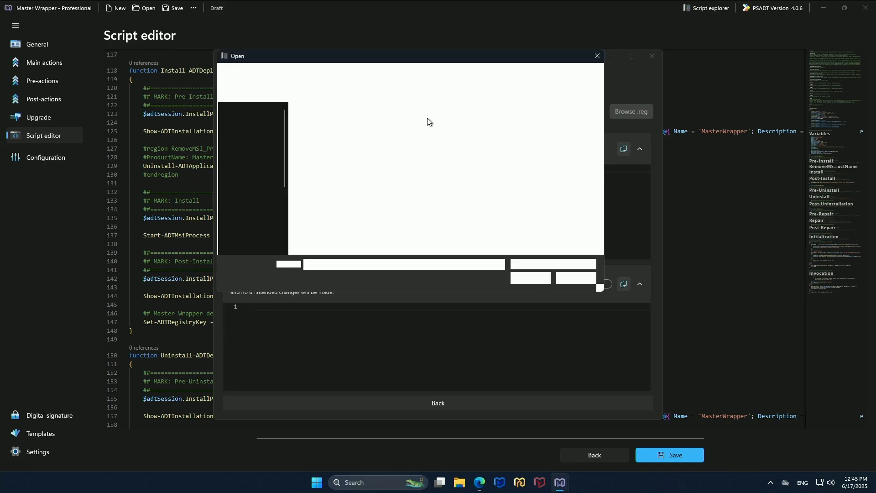
pyautogui.doubleClick(338, 119)
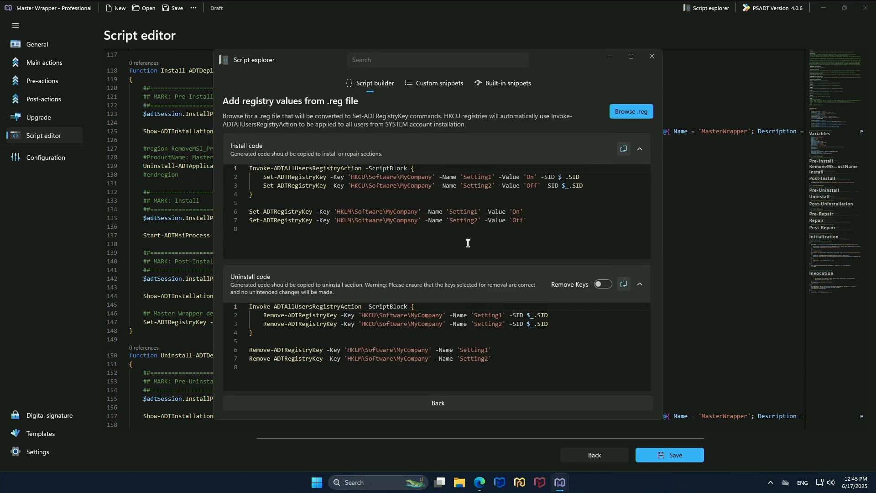
pyautogui.click(624, 150)
pyautogui.click(601, 285)
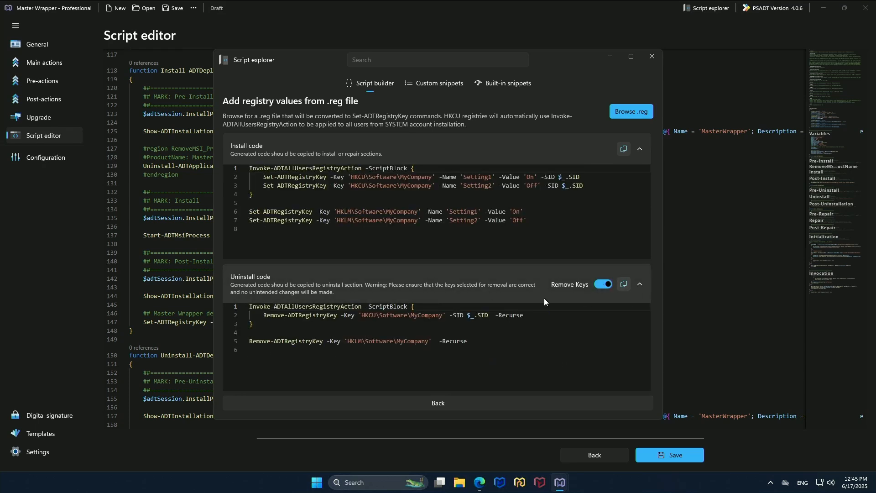
# - Examine the name, prefix, description and code of the custom snippet Remove desktop shortcut
pyautogui.click(428, 83)
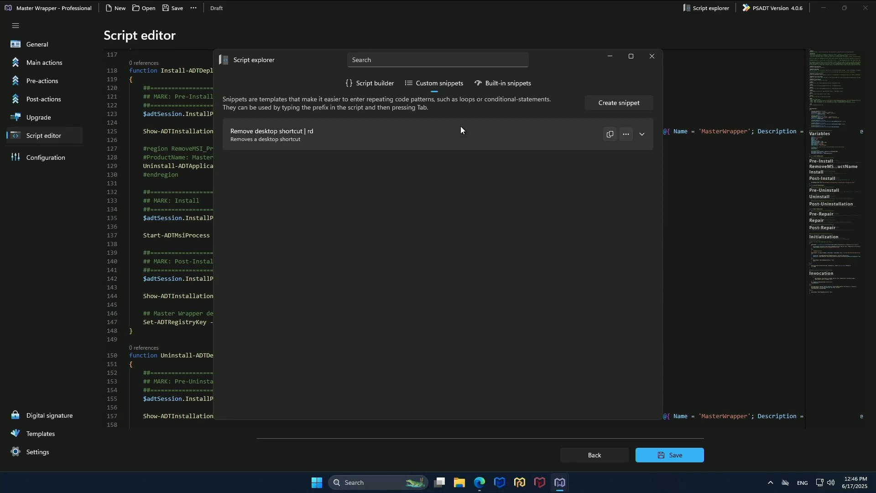
pyautogui.click(626, 134)
pyautogui.click(639, 152)
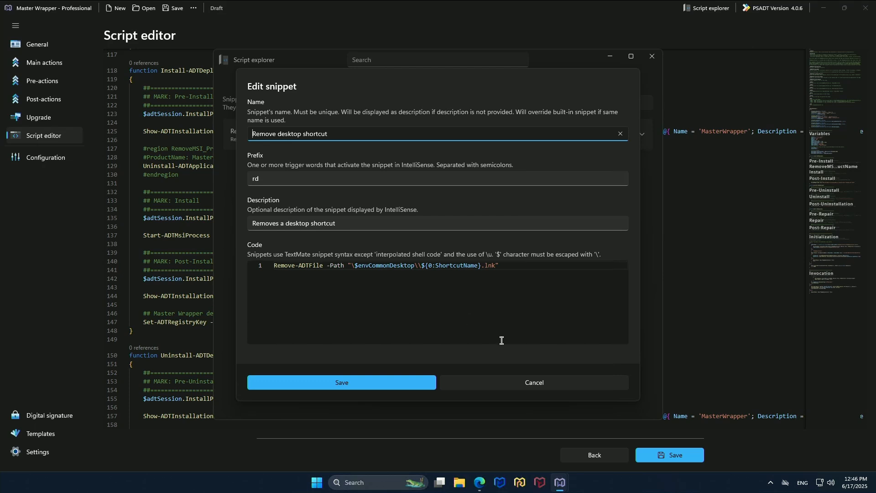
pyautogui.click(487, 382)
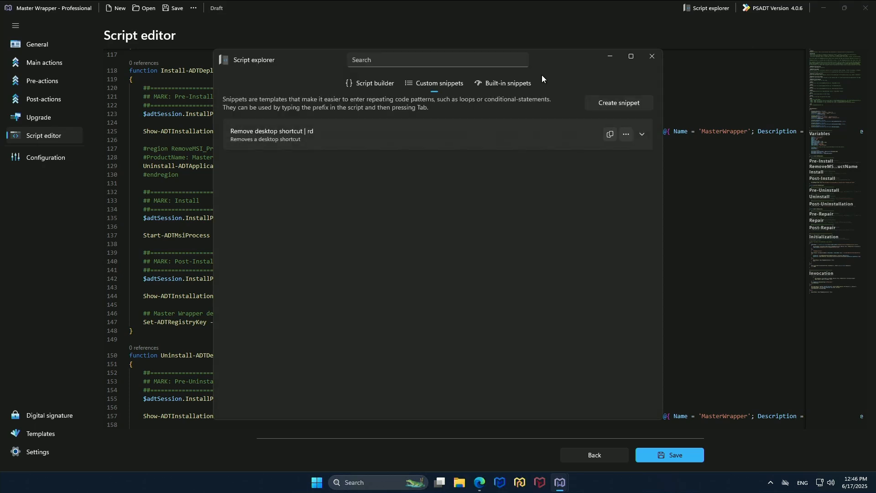
# - Examine the built-in snippets, including the code of the for loop snippet, and close the Script explorer
pyautogui.click(510, 83)
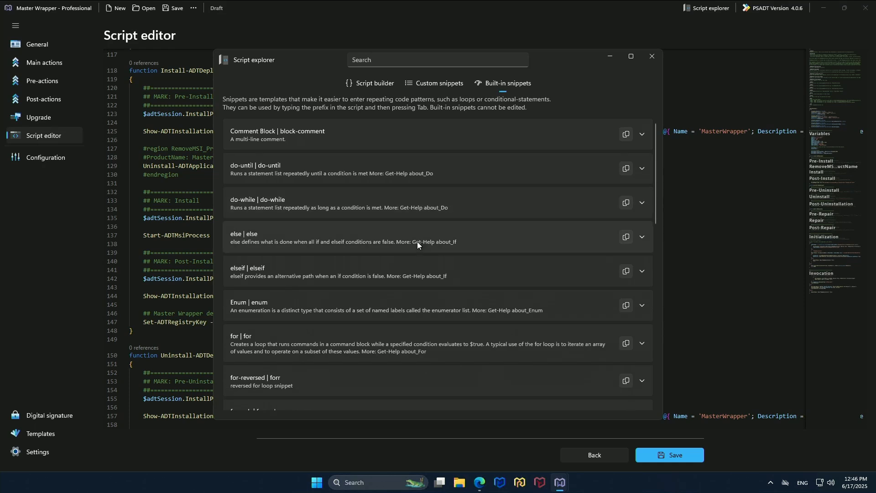
pyautogui.scroll(-3, 417, 242)
pyautogui.scroll(-2, 417, 241)
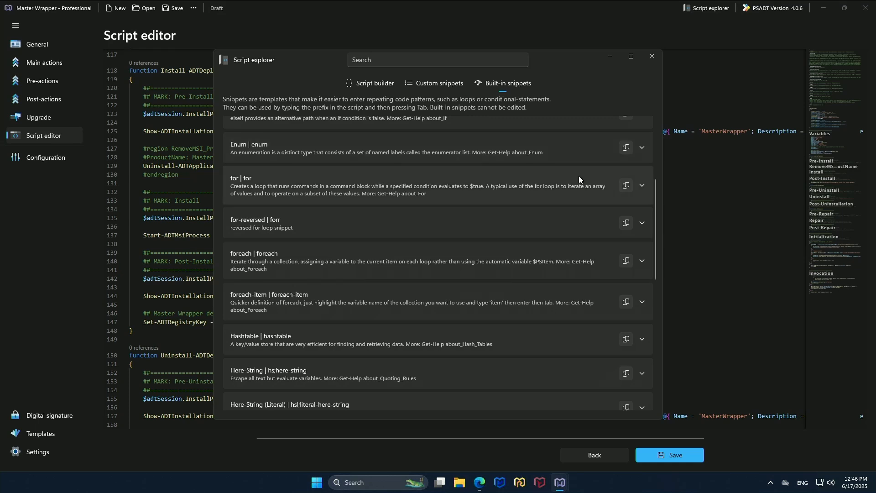
pyautogui.click(643, 187)
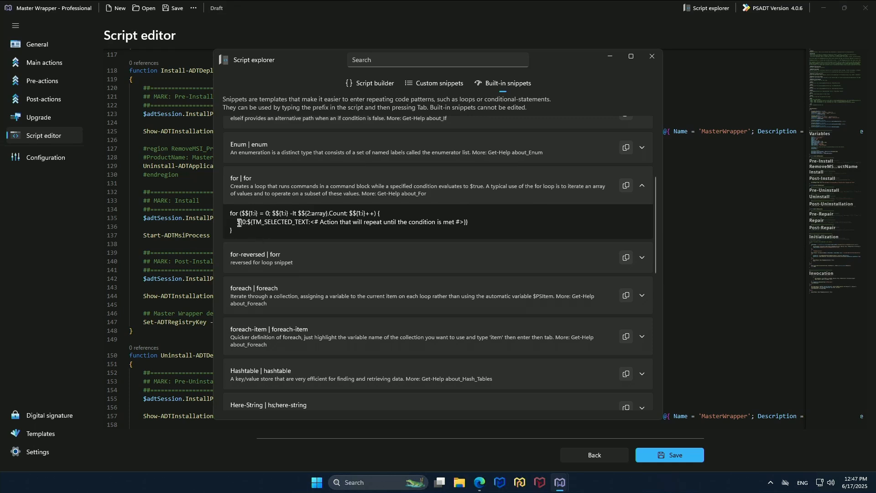
pyautogui.click(443, 83)
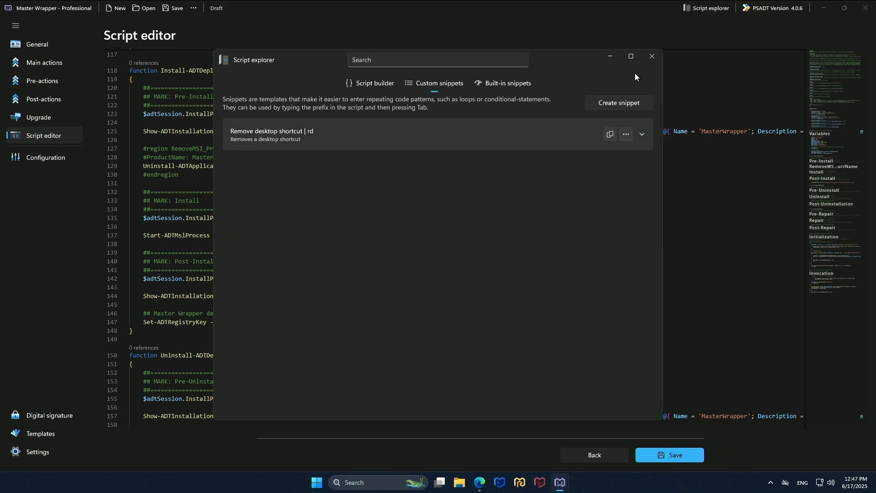
pyautogui.click(653, 55)
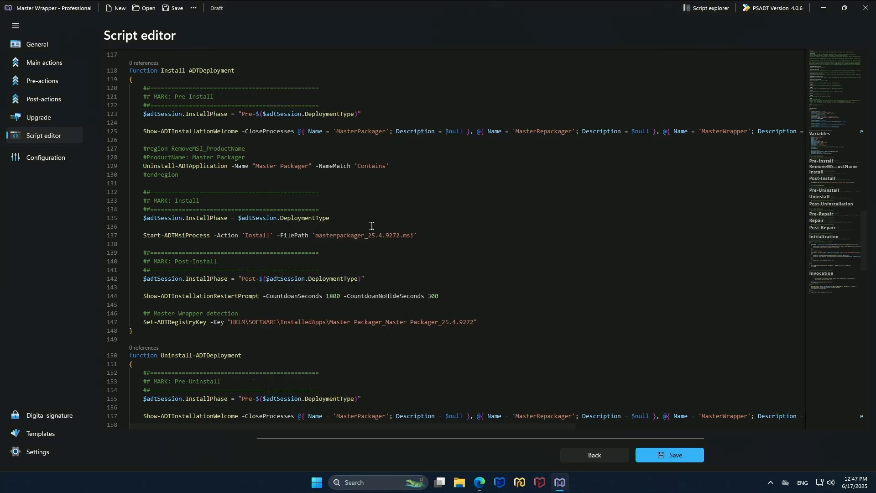
# - Insert the Remove desktop shortcut snippet (rd) below the Start-ADTMsiProcess install line, with dasdasdas as the shortcut name
pyautogui.click(150, 238)
pyautogui.click(155, 246)
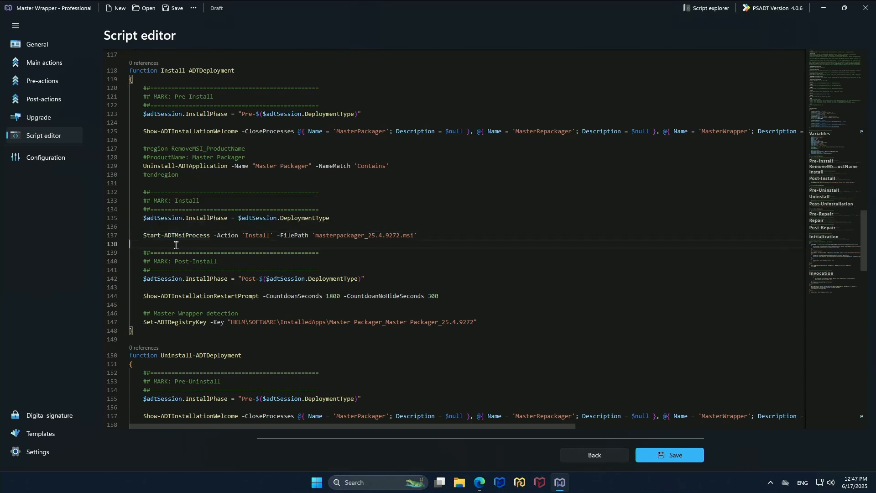
pyautogui.write('rd')
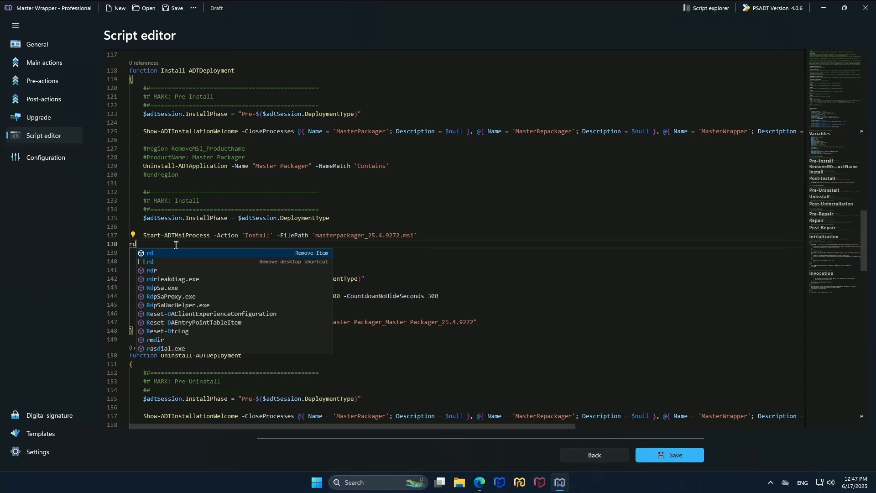
pyautogui.press('Down')
pyautogui.press('Return')
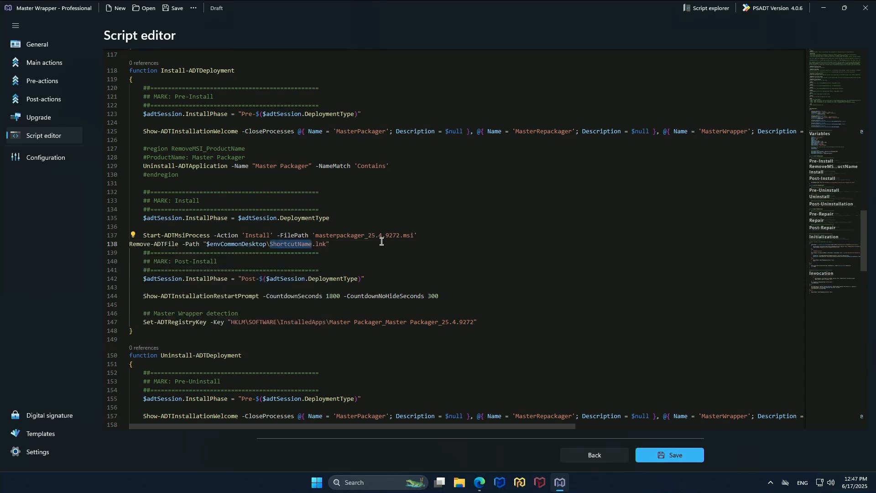
pyautogui.write('dasdasdas')
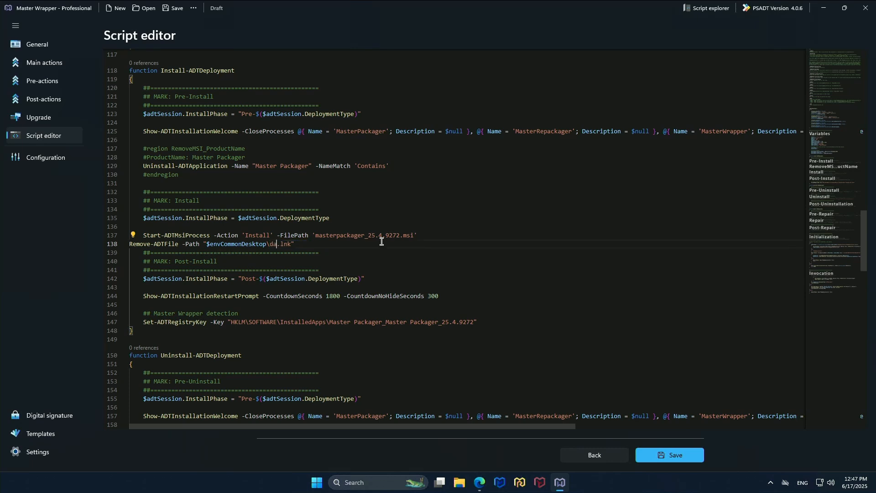
pyautogui.press('End')
# - Set the package's branding icon to Master Packager.ico in the configuration
pyautogui.click(50, 156)
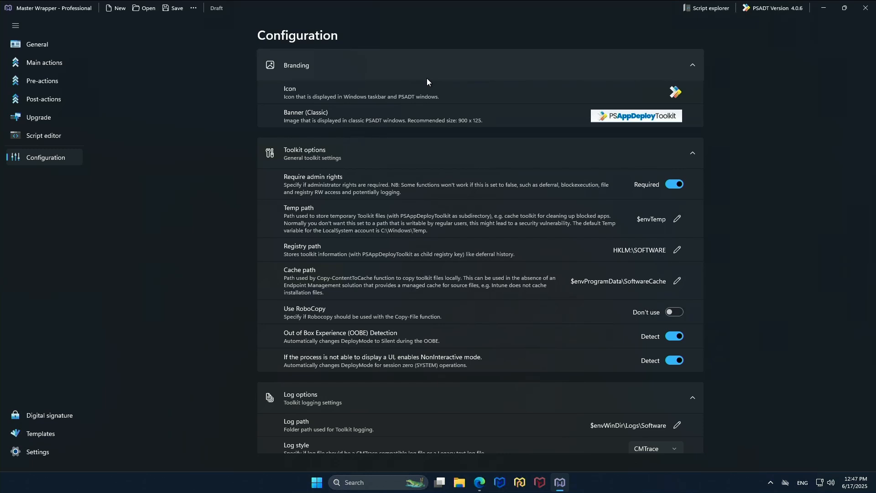
pyautogui.click(454, 102)
pyautogui.doubleClick(122, 91)
# - Examine the toolkit, log, MSI and UI options in the configuration
pyautogui.scroll(-3, 713, 178)
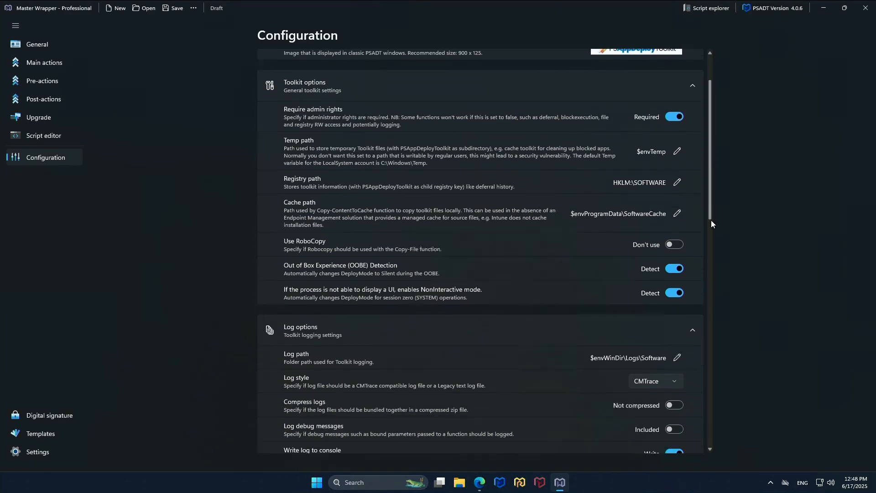
pyautogui.scroll(-10, 714, 270)
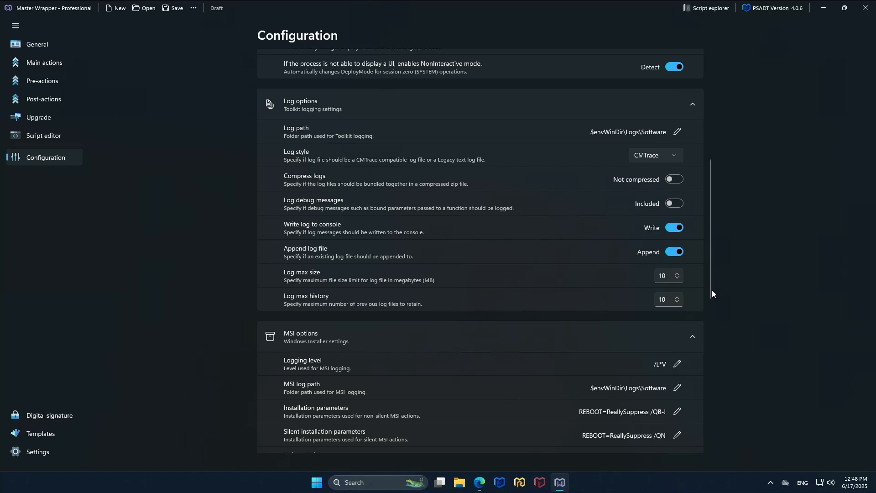
pyautogui.scroll(-10, 529, 283)
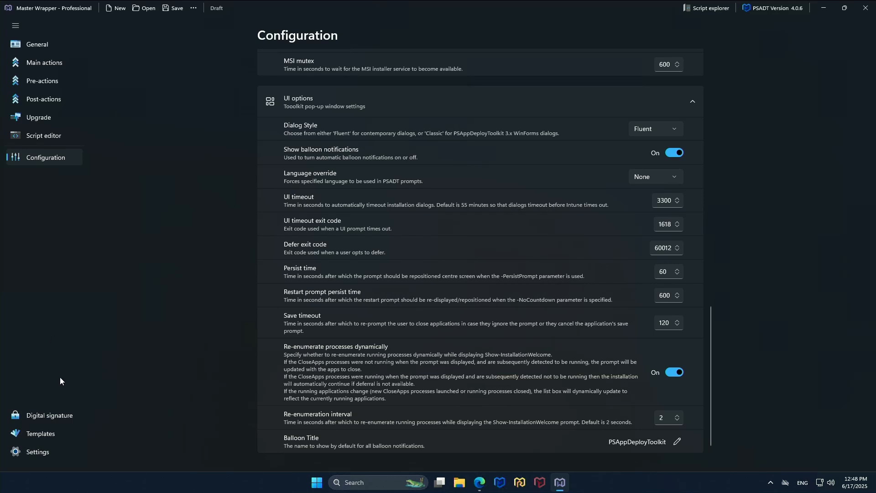
# - Examine the digital signature settings, including signing during save, and the options for adding a new template
pyautogui.click(55, 412)
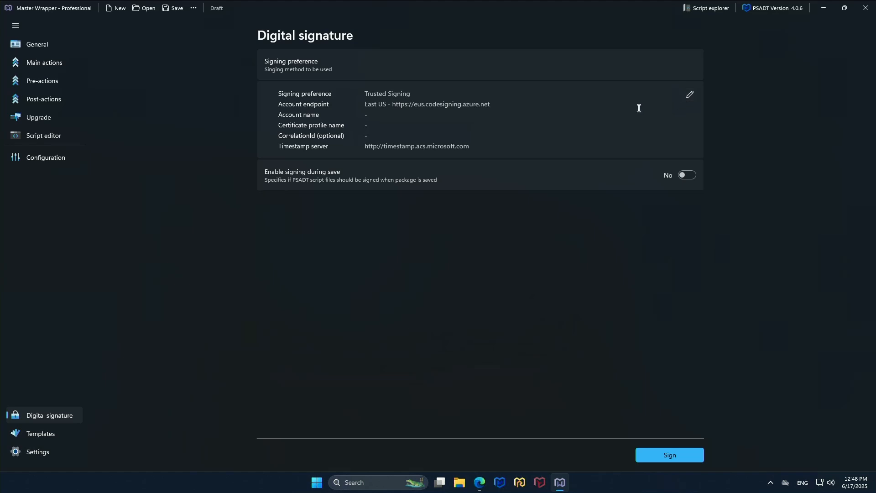
pyautogui.click(690, 176)
pyautogui.click(688, 176)
pyautogui.click(35, 434)
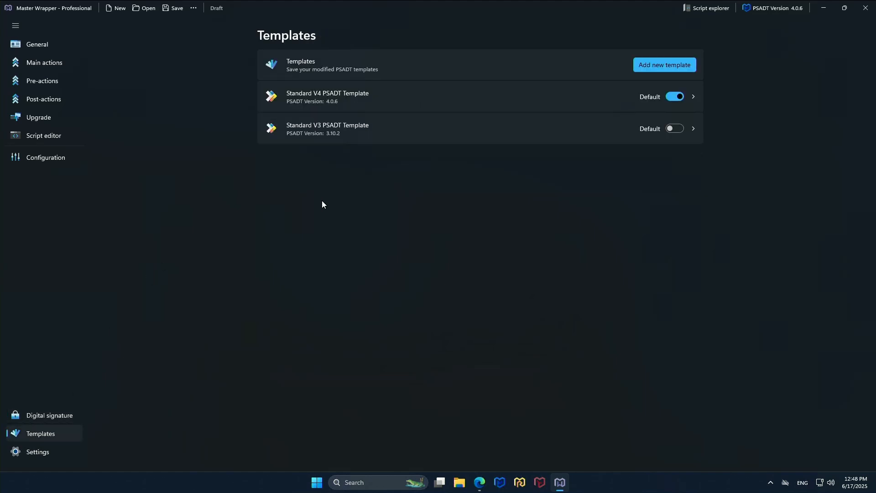
pyautogui.click(667, 65)
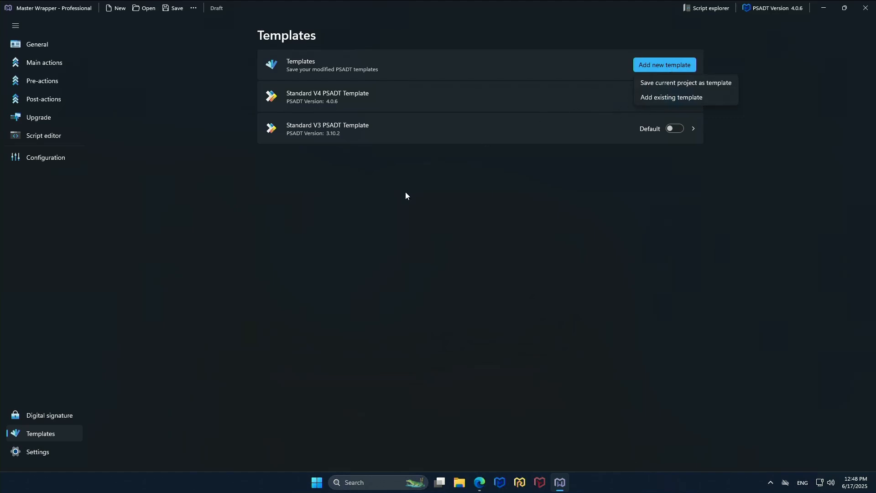
pyautogui.click(371, 237)
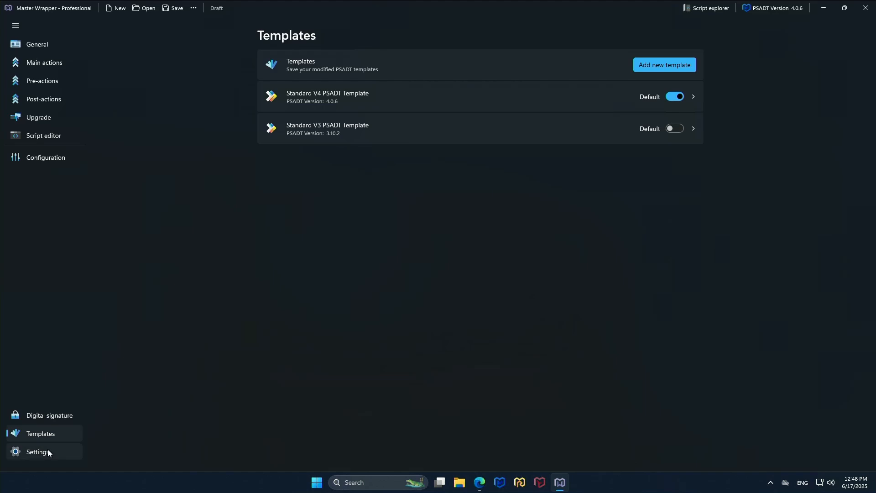
# - Save the project in a new desktop folder named Package
pyautogui.click(48, 48)
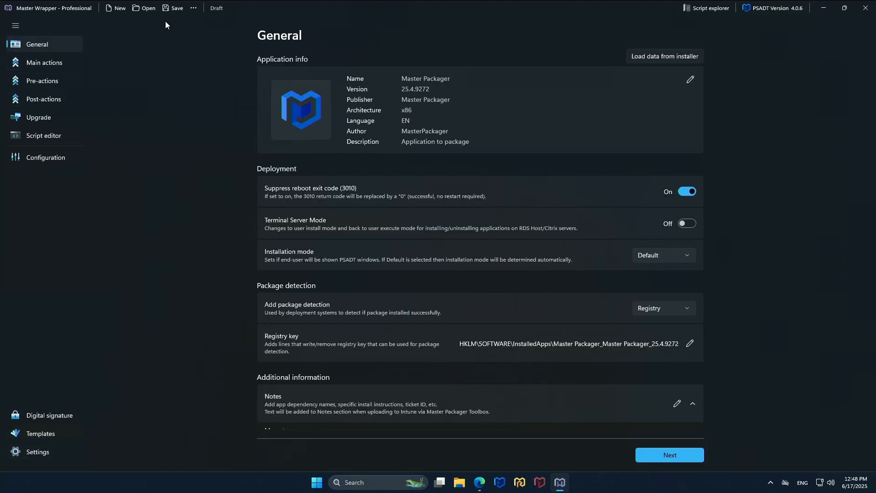
pyautogui.click(173, 8)
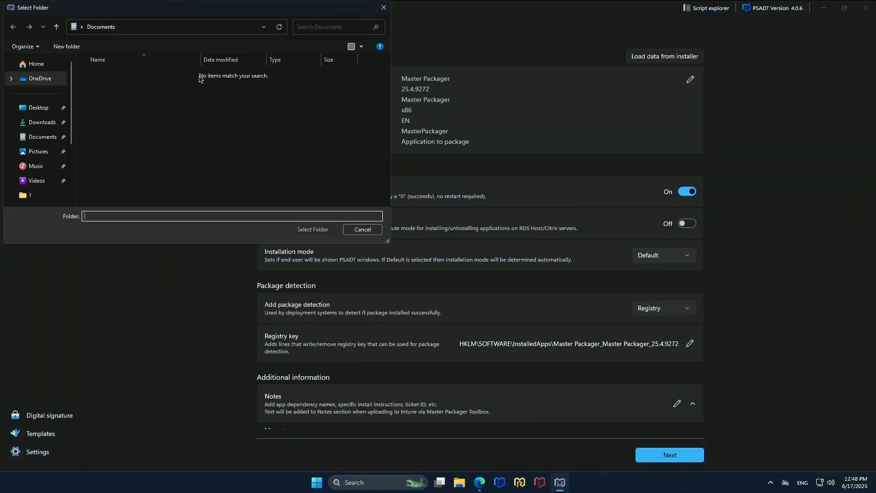
pyautogui.click(41, 113)
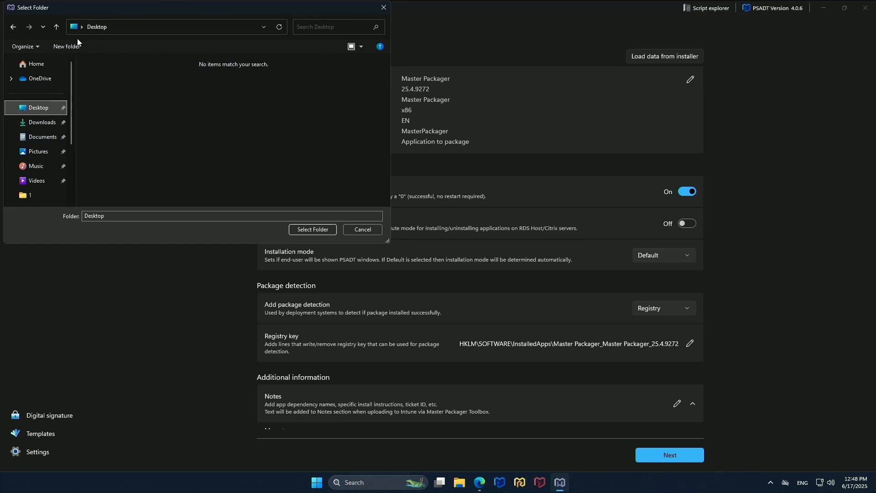
pyautogui.click(73, 45)
pyautogui.write('Package')
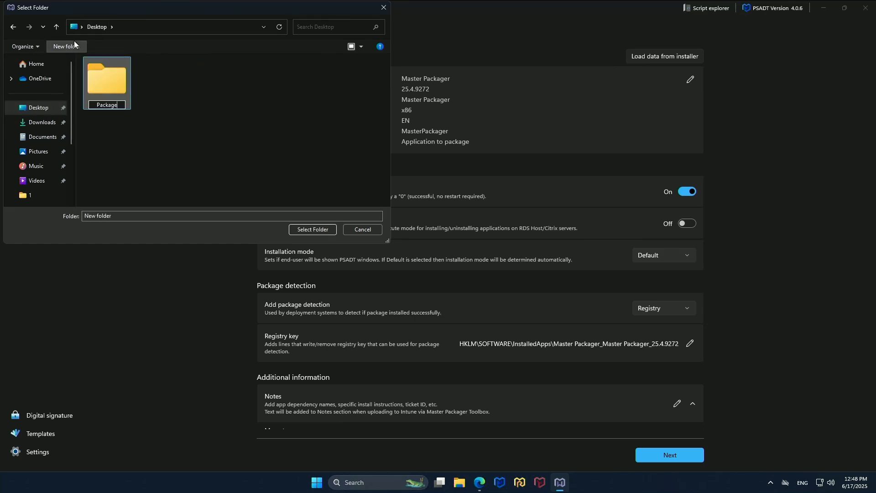
pyautogui.press('Return')
pyautogui.doubleClick(105, 84)
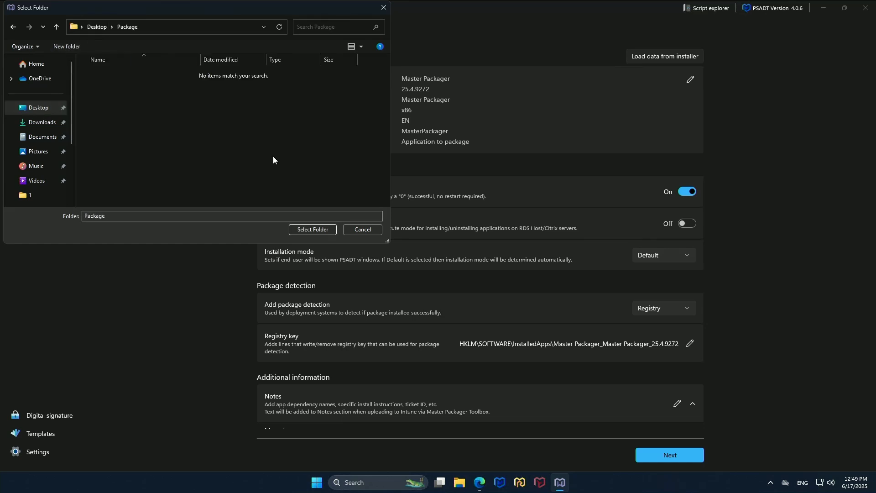
pyautogui.click(315, 229)
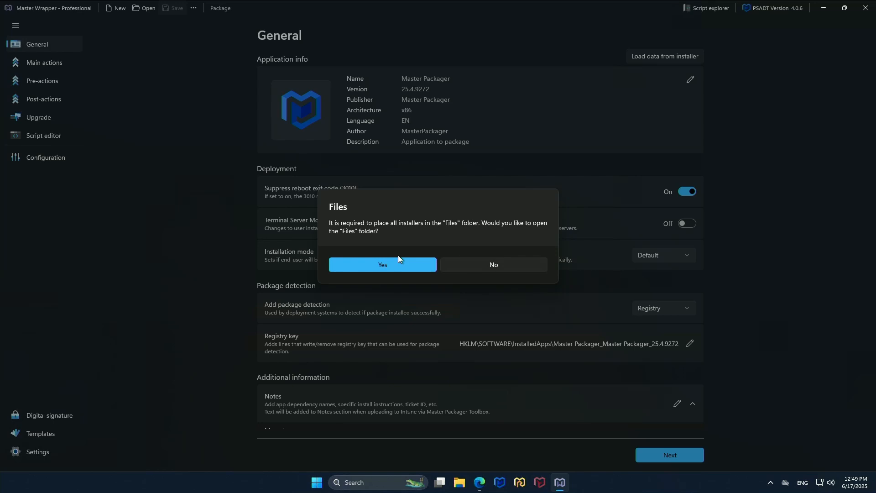
# - Open the package's Files folder and copy masterpackager_25.4.9272.msi from the desktop into it
pyautogui.click(373, 266)
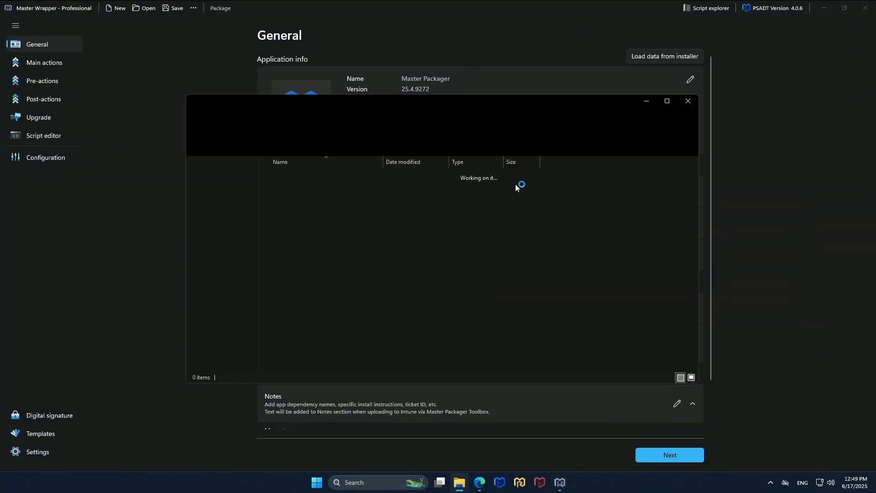
pyautogui.click(826, 12)
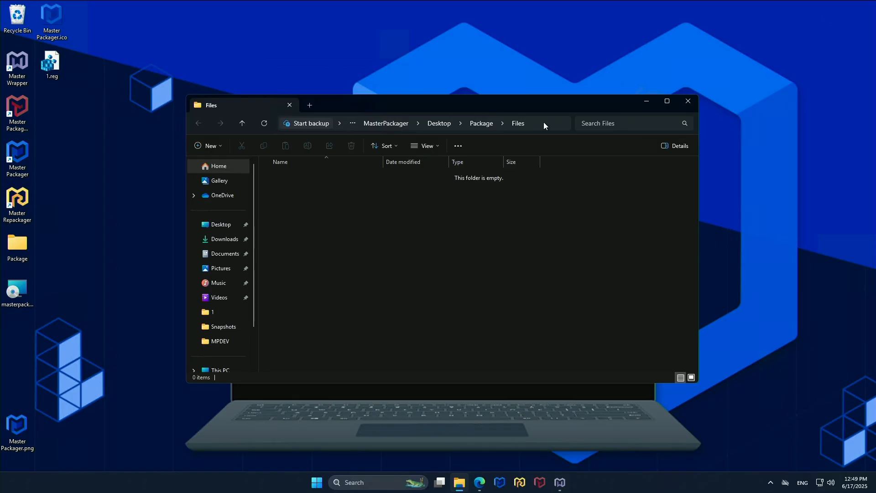
pyautogui.moveTo(29, 291); pyautogui.dragTo(326, 272)
pyautogui.press('ctrl')
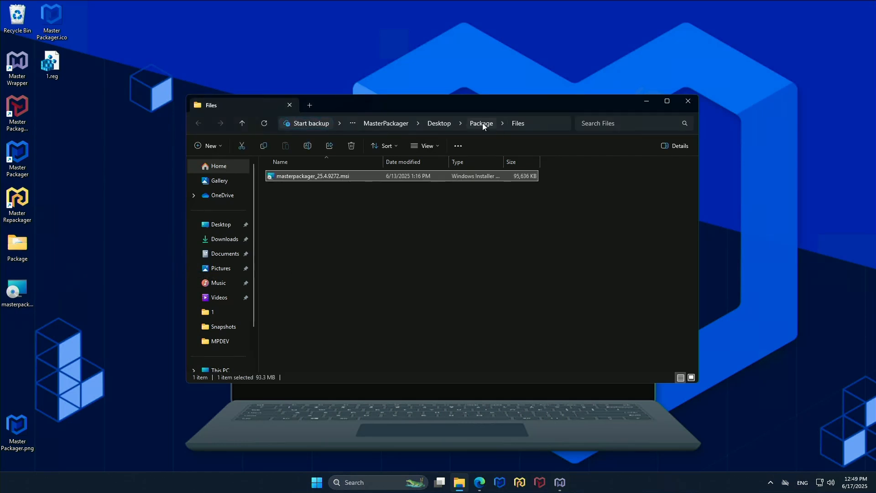
# - Run Invoke-AppDeployToolkit.exe from the Package folder as administrator and let it close the running apps and install
pyautogui.click(483, 123)
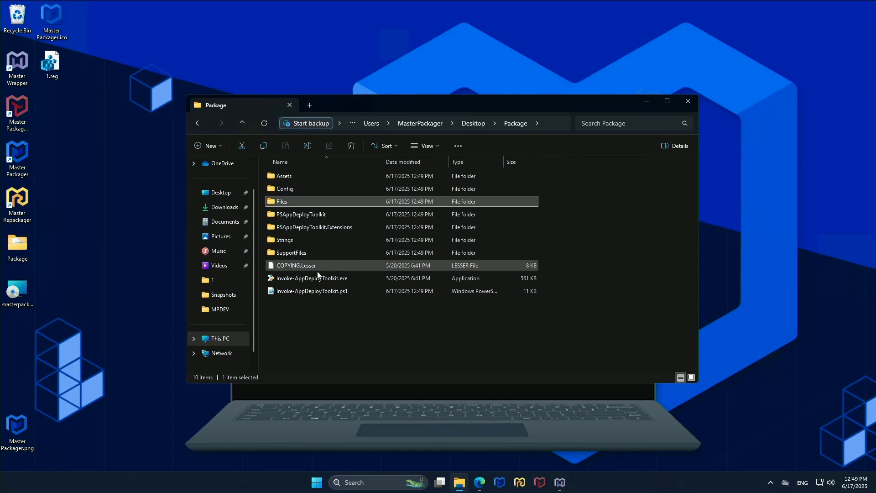
pyautogui.click(317, 272)
pyautogui.rightClick(317, 272)
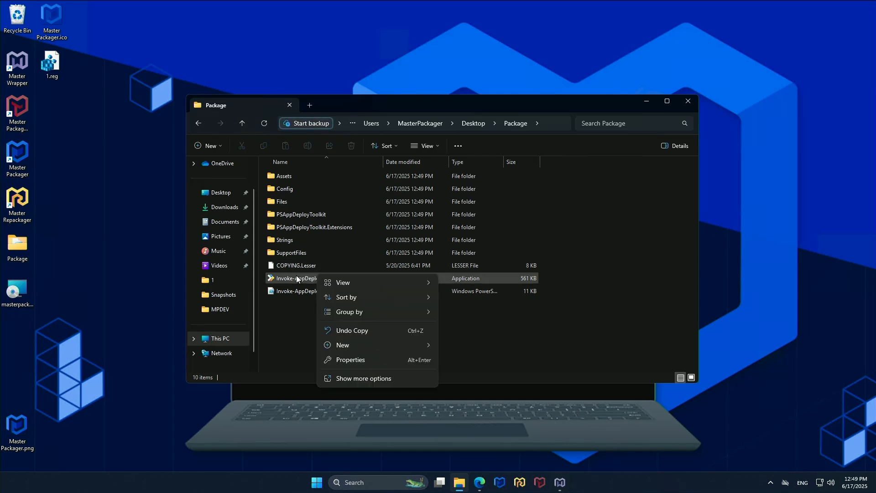
pyautogui.click(297, 277)
pyautogui.rightClick(297, 277)
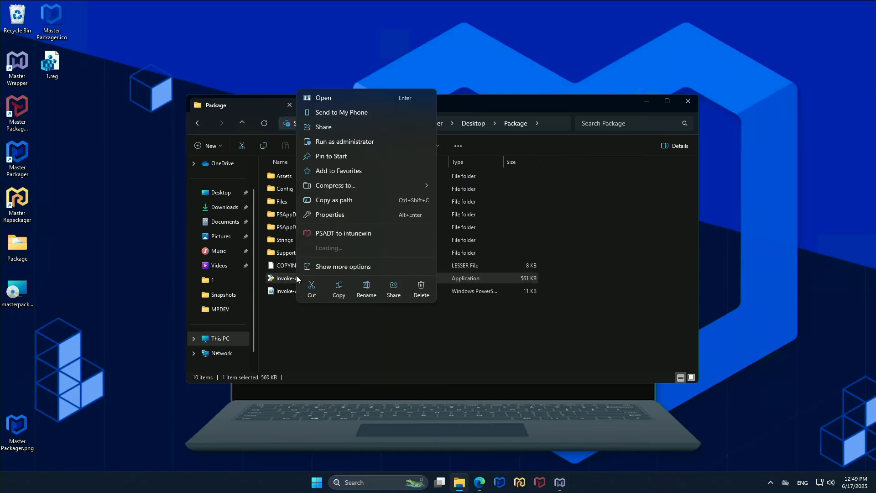
pyautogui.click(343, 144)
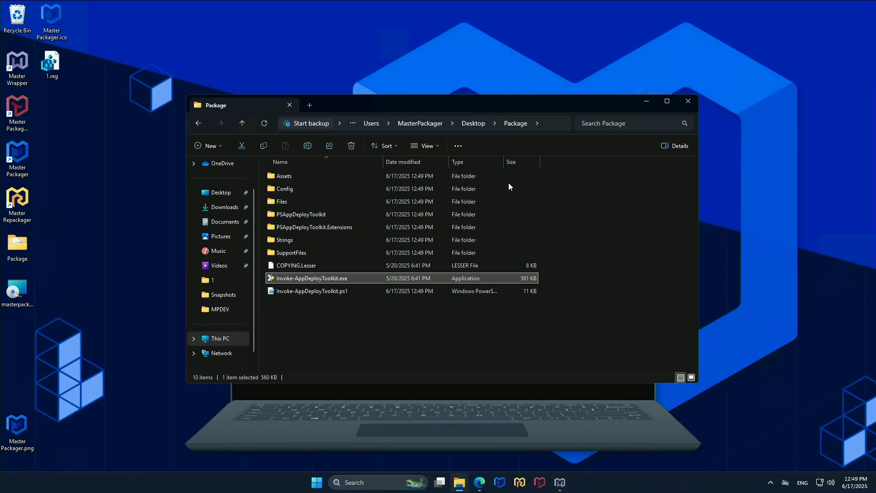
pyautogui.click(647, 102)
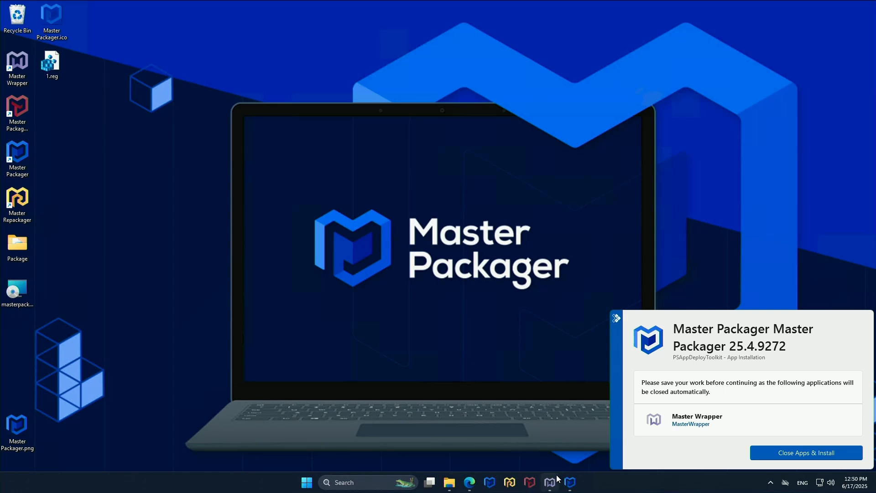
pyautogui.click(812, 453)
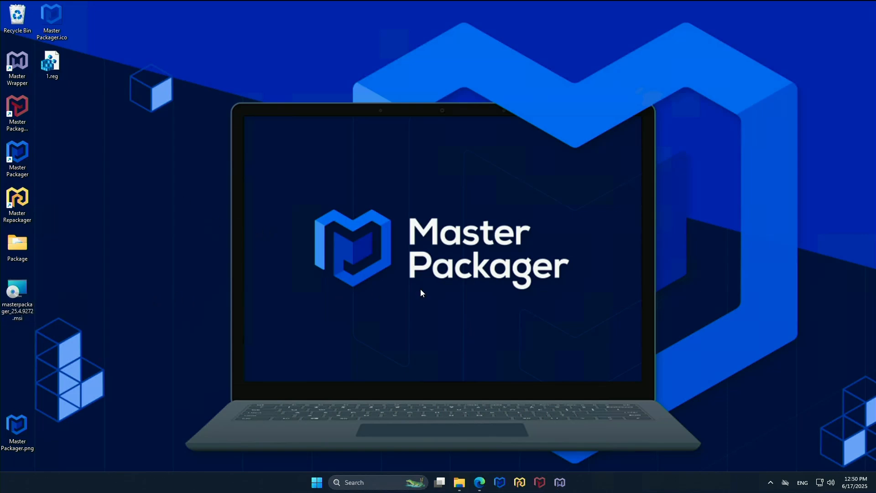
# - Convert the desktop Package folder to an .intunewin file using PSADT to intunewin on Invoke-AppDeployToolkit.exe
pyautogui.doubleClick(22, 255)
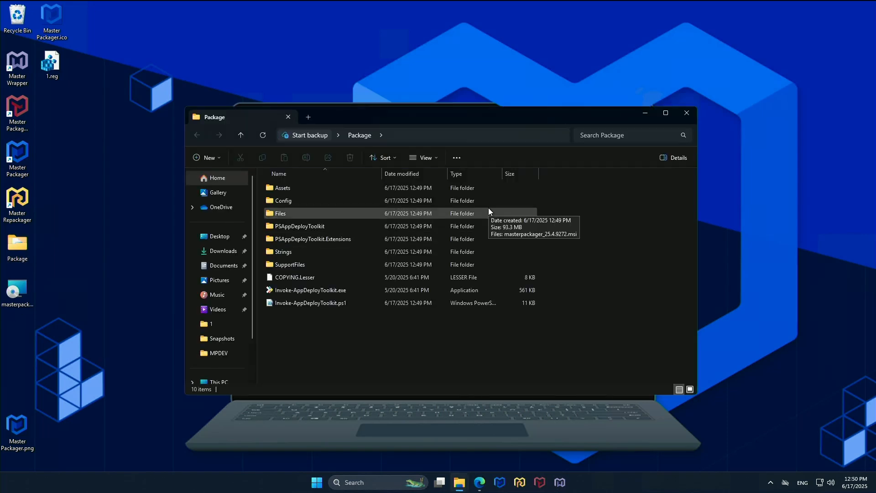
pyautogui.click(314, 286)
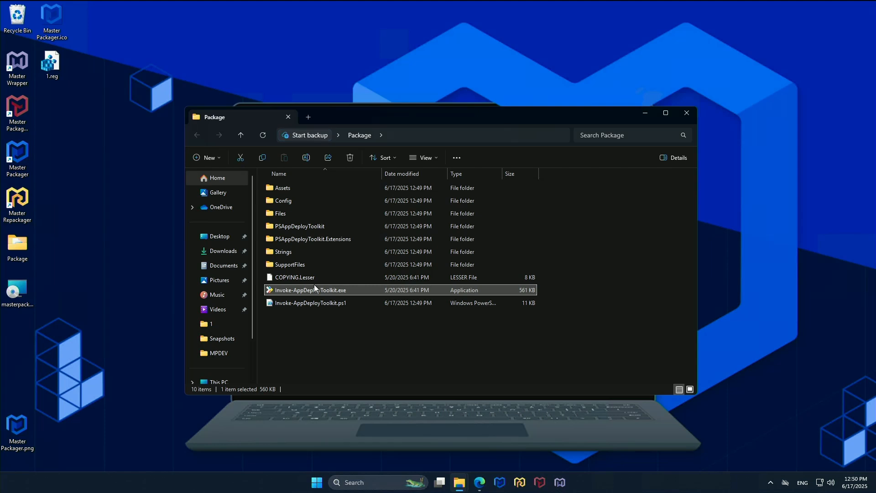
pyautogui.rightClick(314, 284)
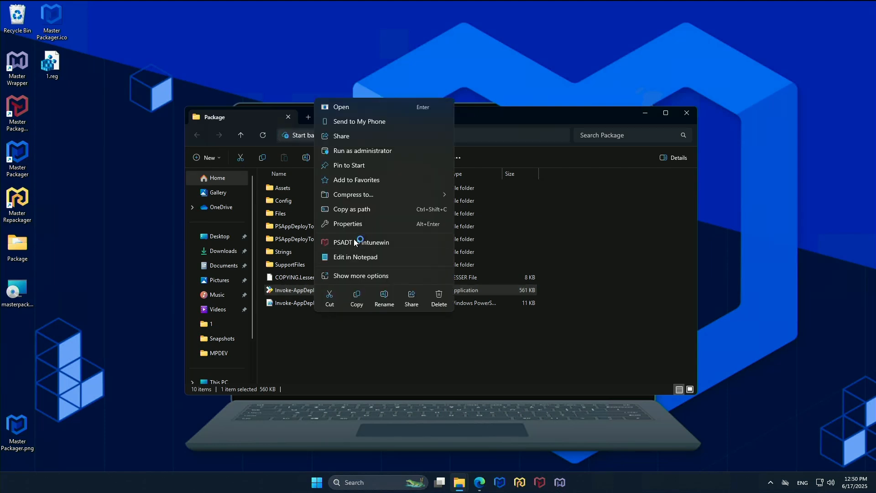
pyautogui.click(388, 242)
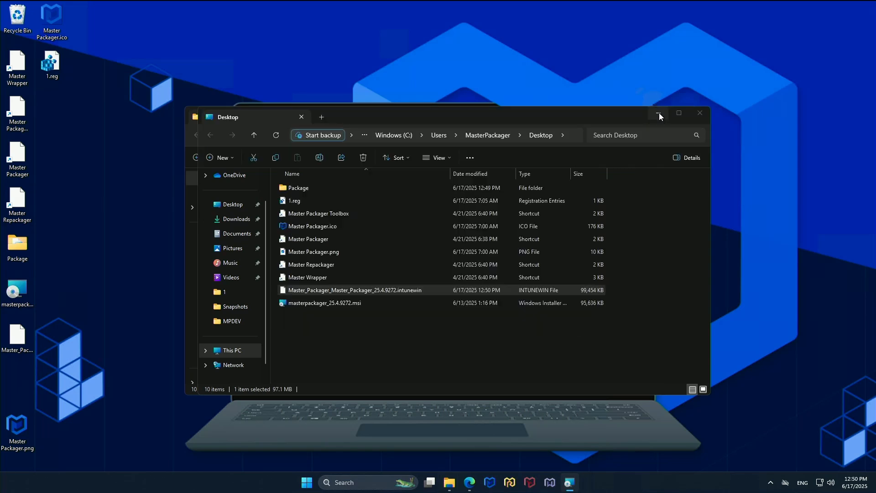
pyautogui.click(646, 113)
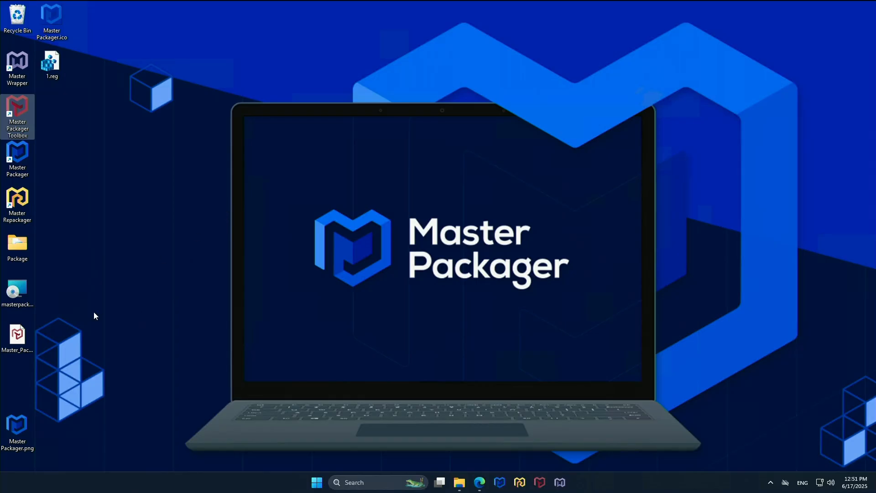
# - Open Master Packager Toolbox from the new .intunewin file on the desktop and bring its window to the front
pyautogui.doubleClick(23, 330)
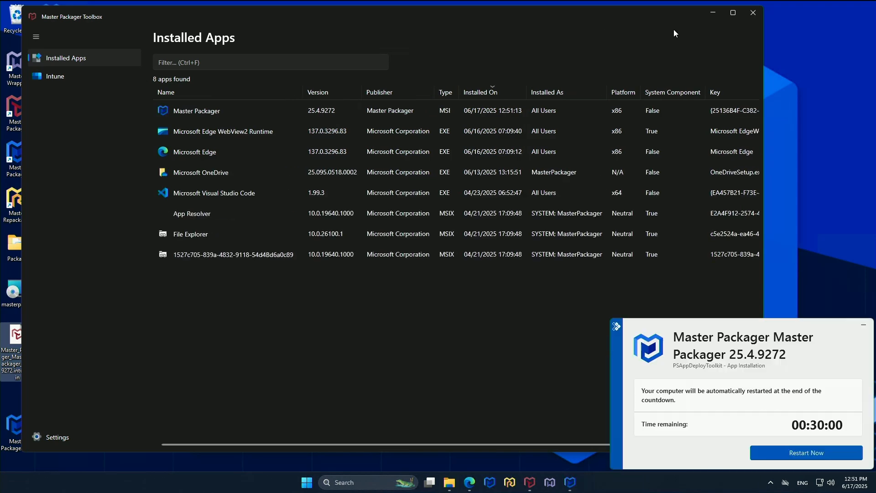
pyautogui.click(713, 13)
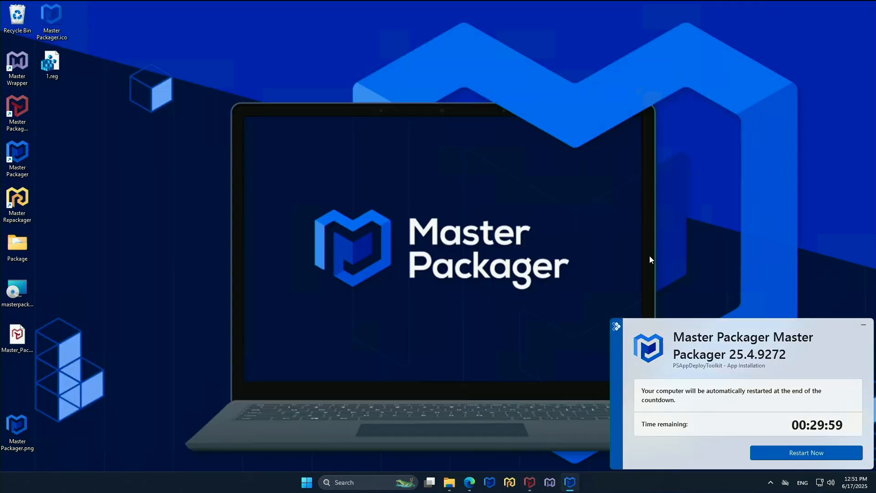
pyautogui.click(20, 338)
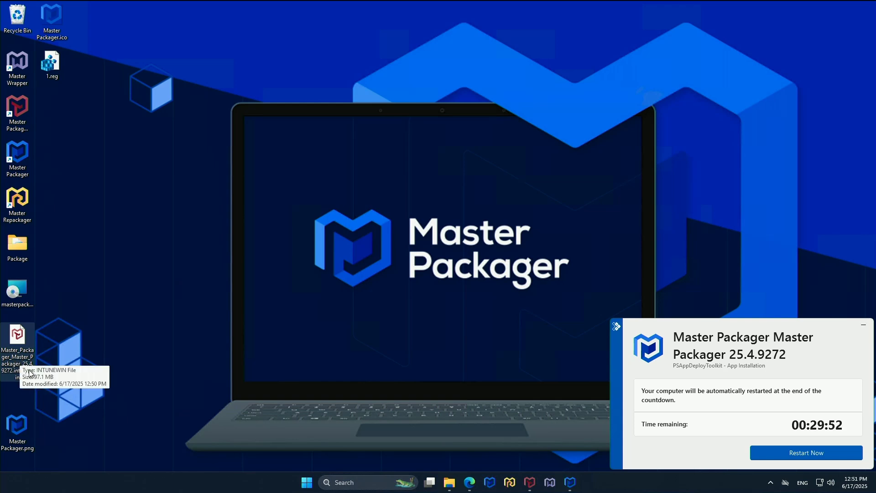
pyautogui.moveTo(534, 479)
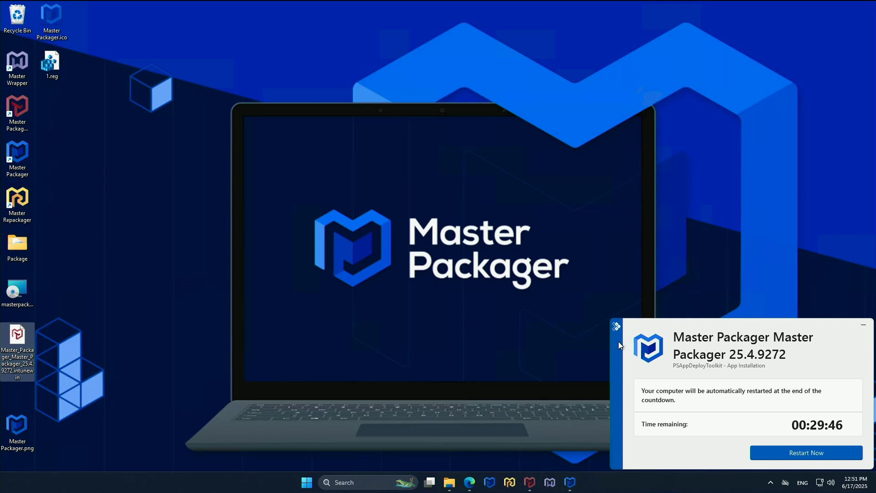
pyautogui.click(529, 482)
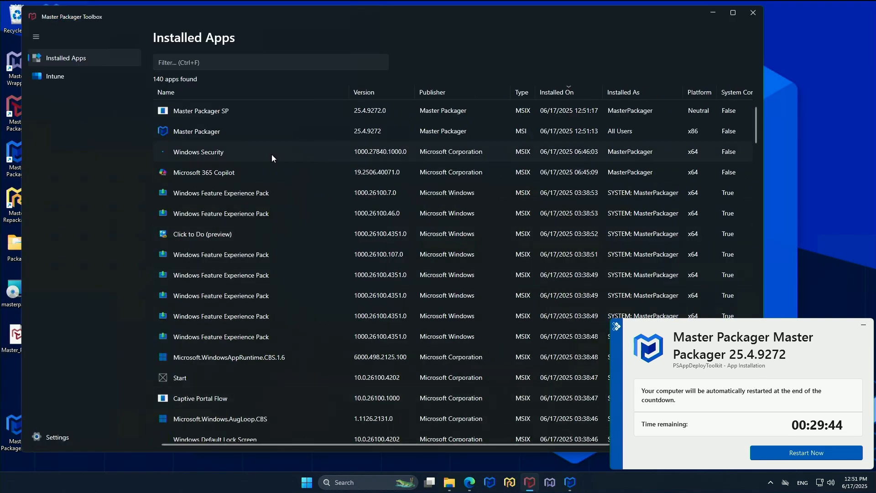
# - Open the Master Packager Ltd. tenant in the Intune section and examine its app template's default settings
pyautogui.click(72, 82)
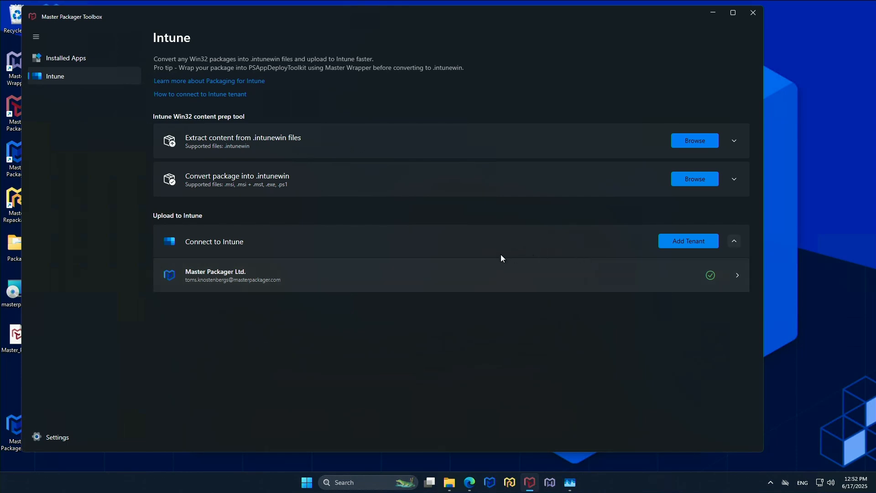
pyautogui.click(437, 274)
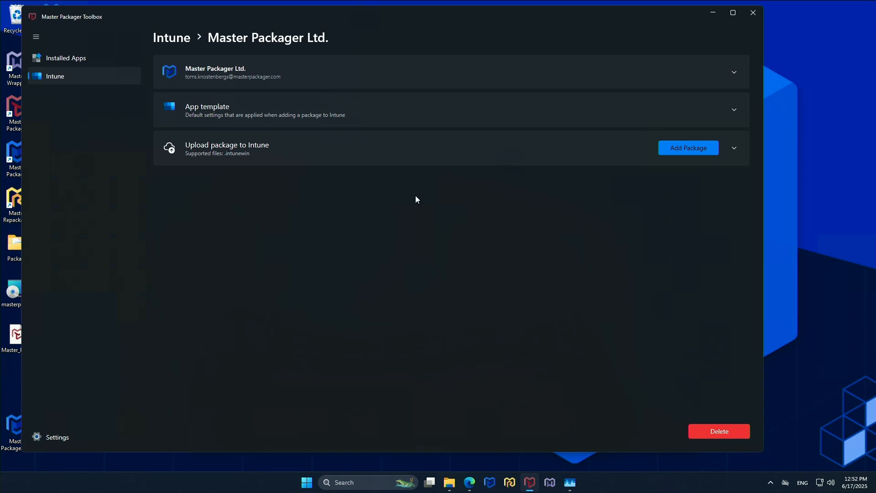
pyautogui.click(730, 105)
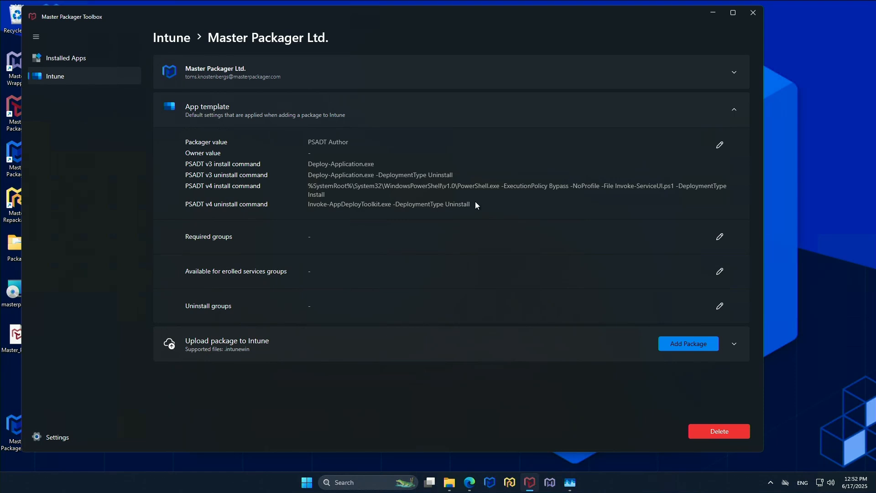
pyautogui.click(392, 106)
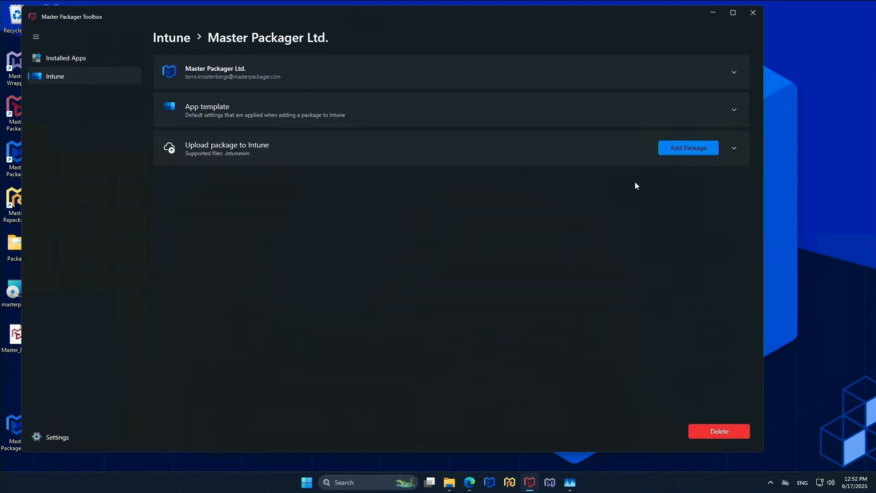
# - Add Master_Packager_Master_Packager_25.4.9272.intunewin to the tenant's upload list and review its deployment, detection, notes and assignment details
pyautogui.click(694, 153)
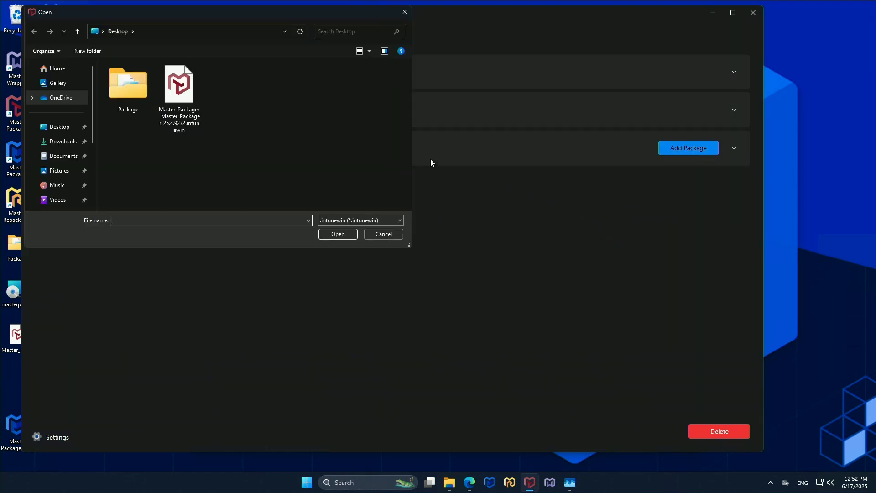
pyautogui.doubleClick(195, 100)
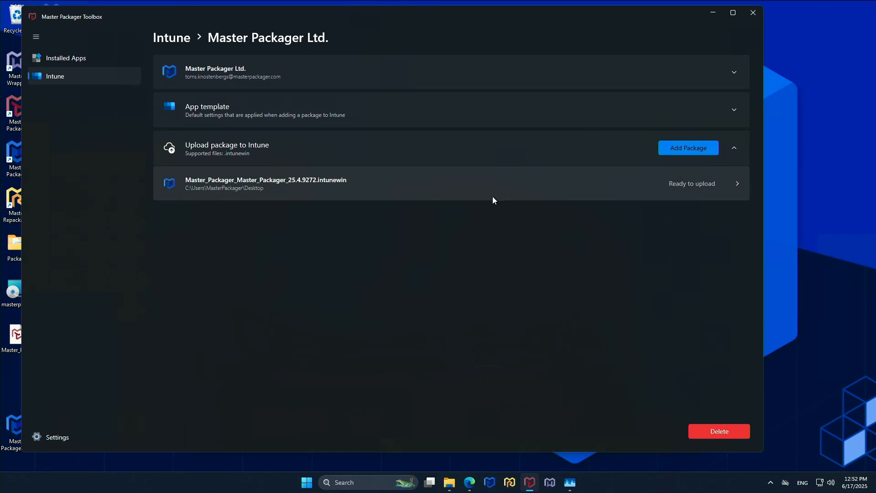
pyautogui.click(493, 197)
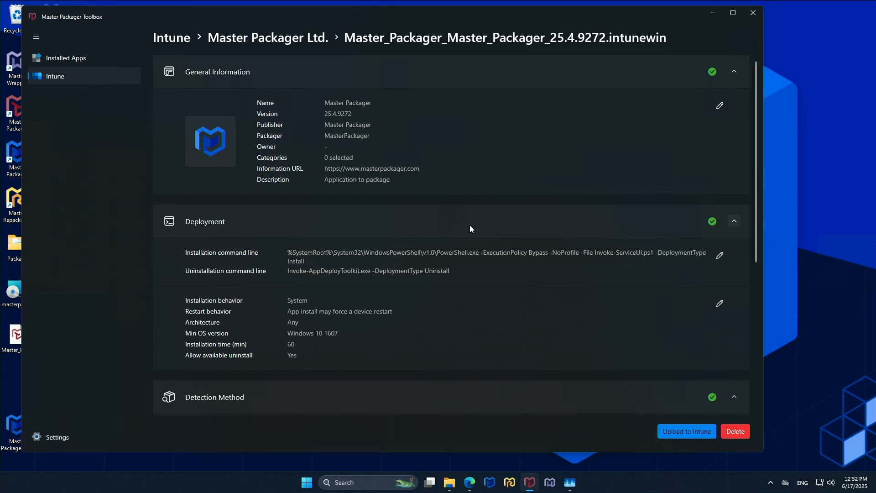
pyautogui.scroll(-5, 471, 227)
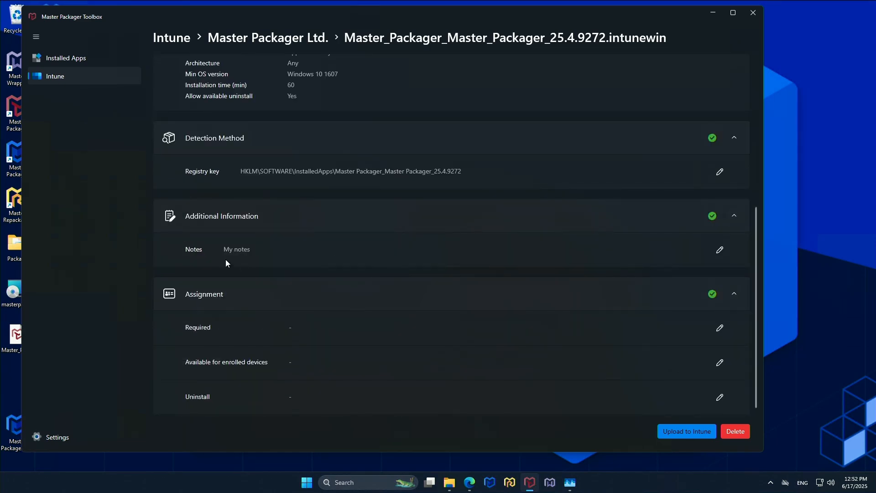
pyautogui.scroll(5, 426, 257)
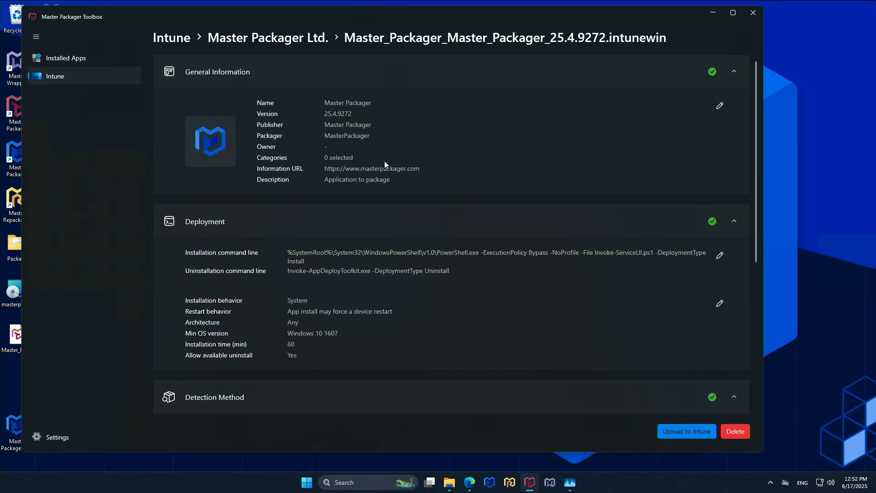
# - Set the package's category to Business in its general information and save the change
pyautogui.click(720, 106)
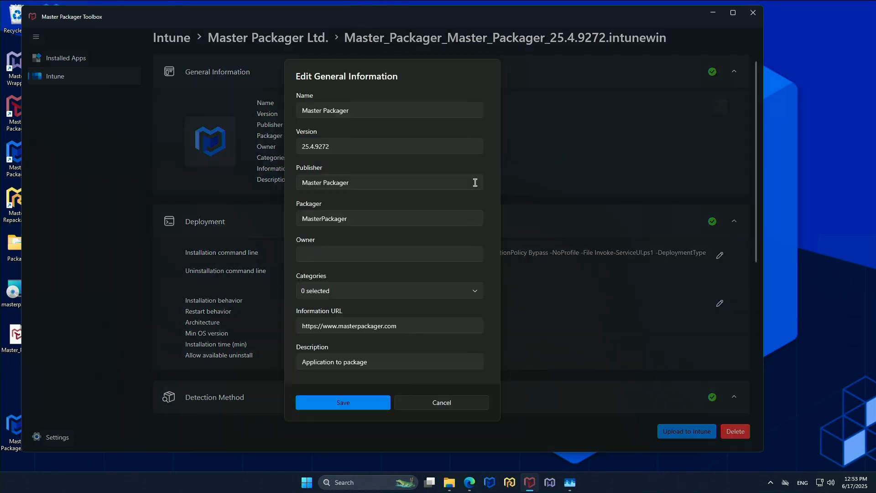
pyautogui.click(386, 296)
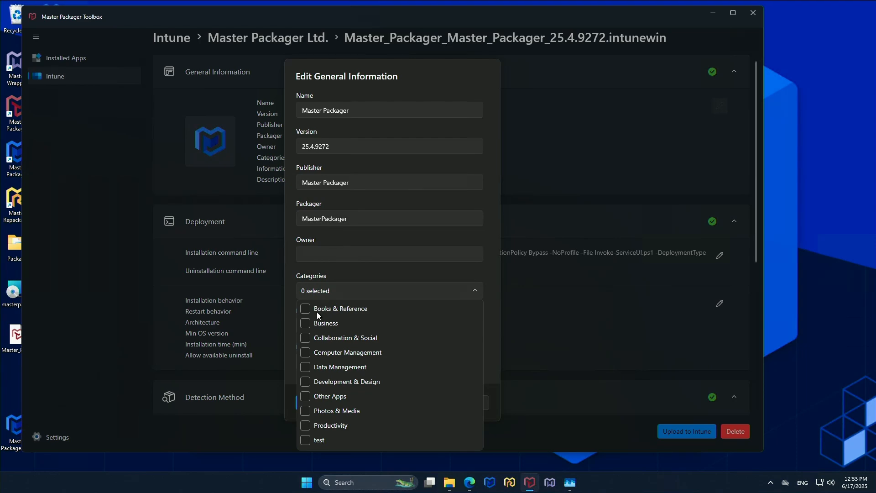
pyautogui.click(346, 273)
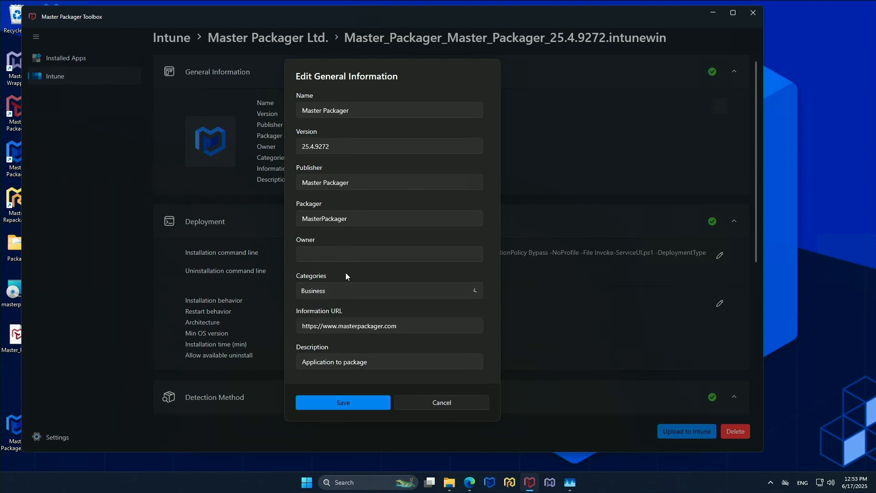
pyautogui.click(327, 407)
# - Upload the Master Packager package to Intune
pyautogui.scroll(-5, 612, 311)
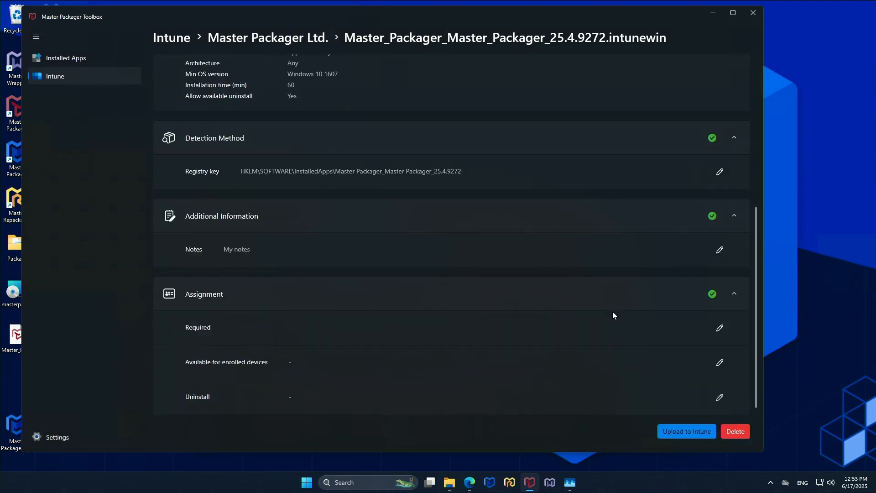
pyautogui.click(671, 432)
pyautogui.scroll(5, 590, 237)
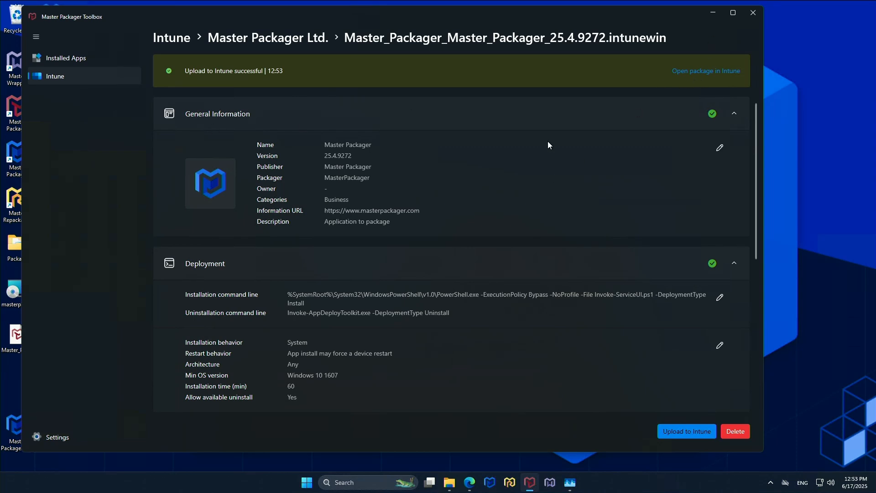
# - Open the uploaded package in the Microsoft Intune admin center and examine its properties, from app information to assignments
pyautogui.click(688, 73)
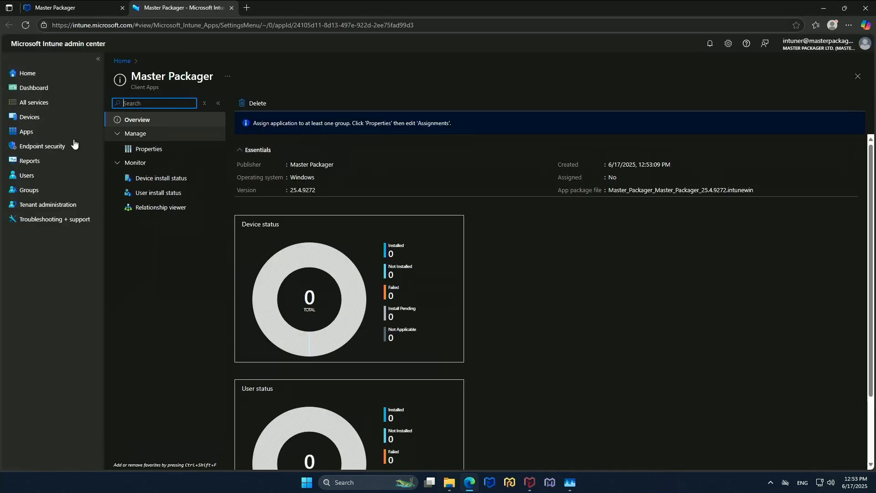
pyautogui.click(149, 148)
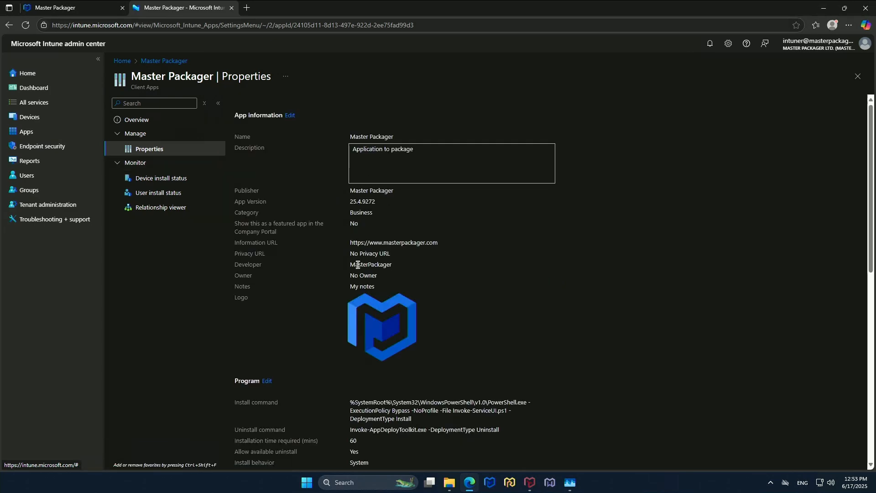
pyautogui.scroll(-2, 485, 322)
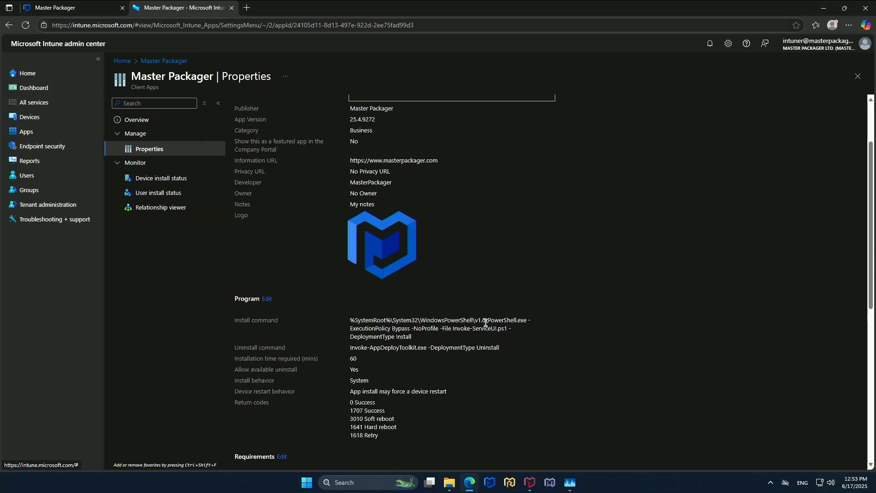
pyautogui.scroll(-8, 486, 322)
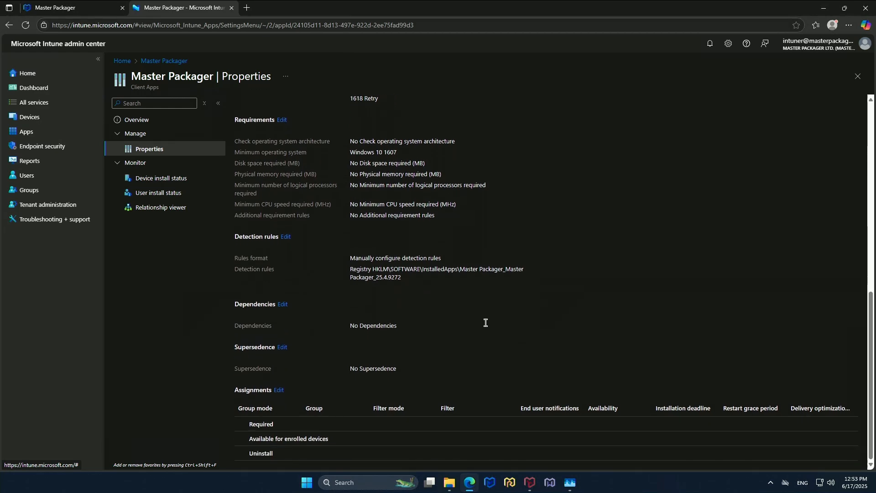